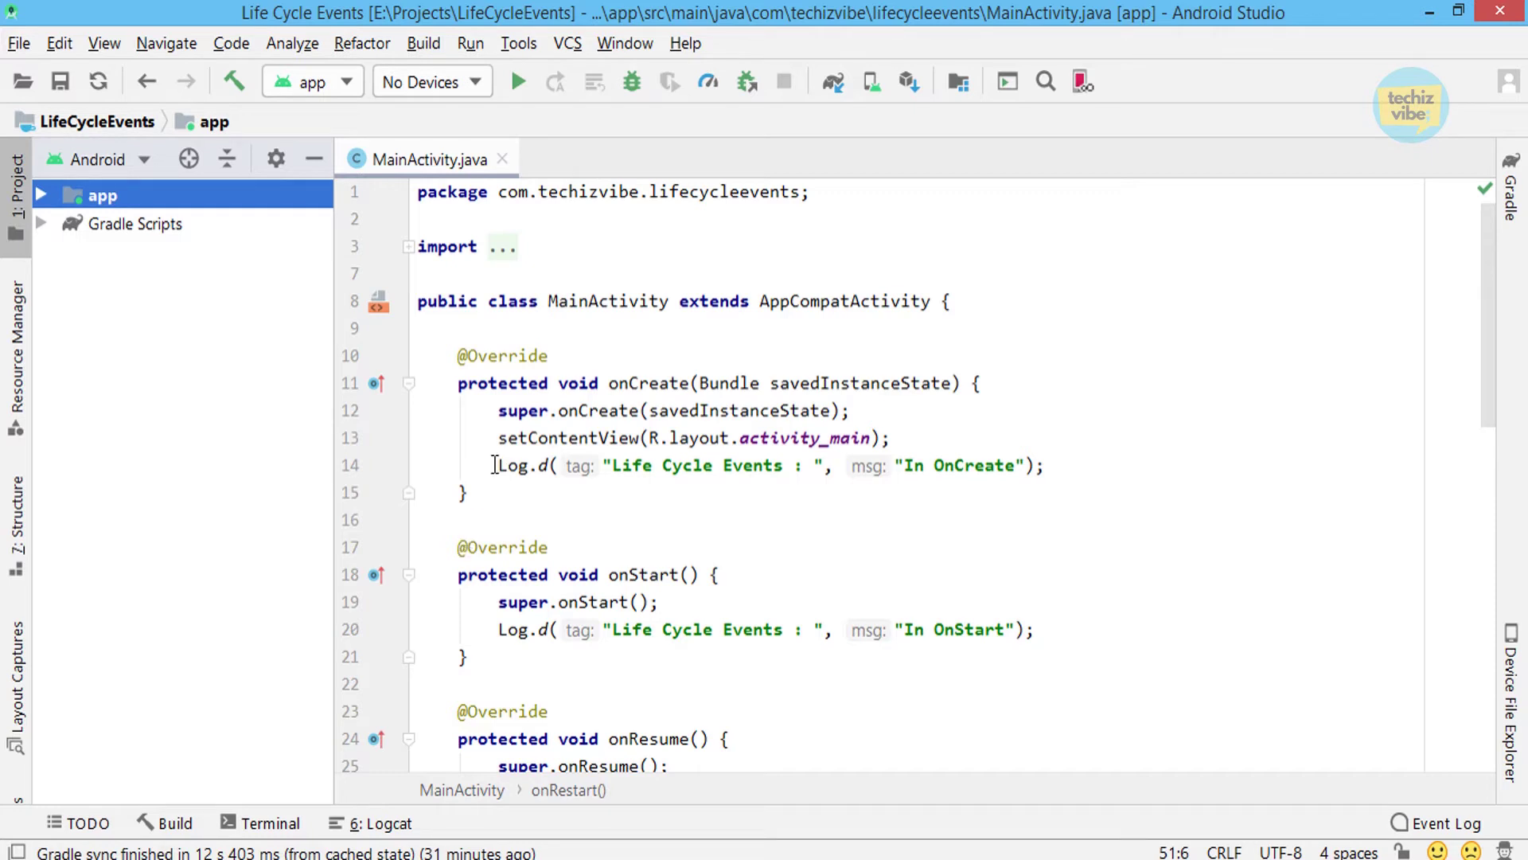
Copy the line 14 onCreate Log.d statement using the right-click menu.
left_click_drag(494, 465, 1046, 465)
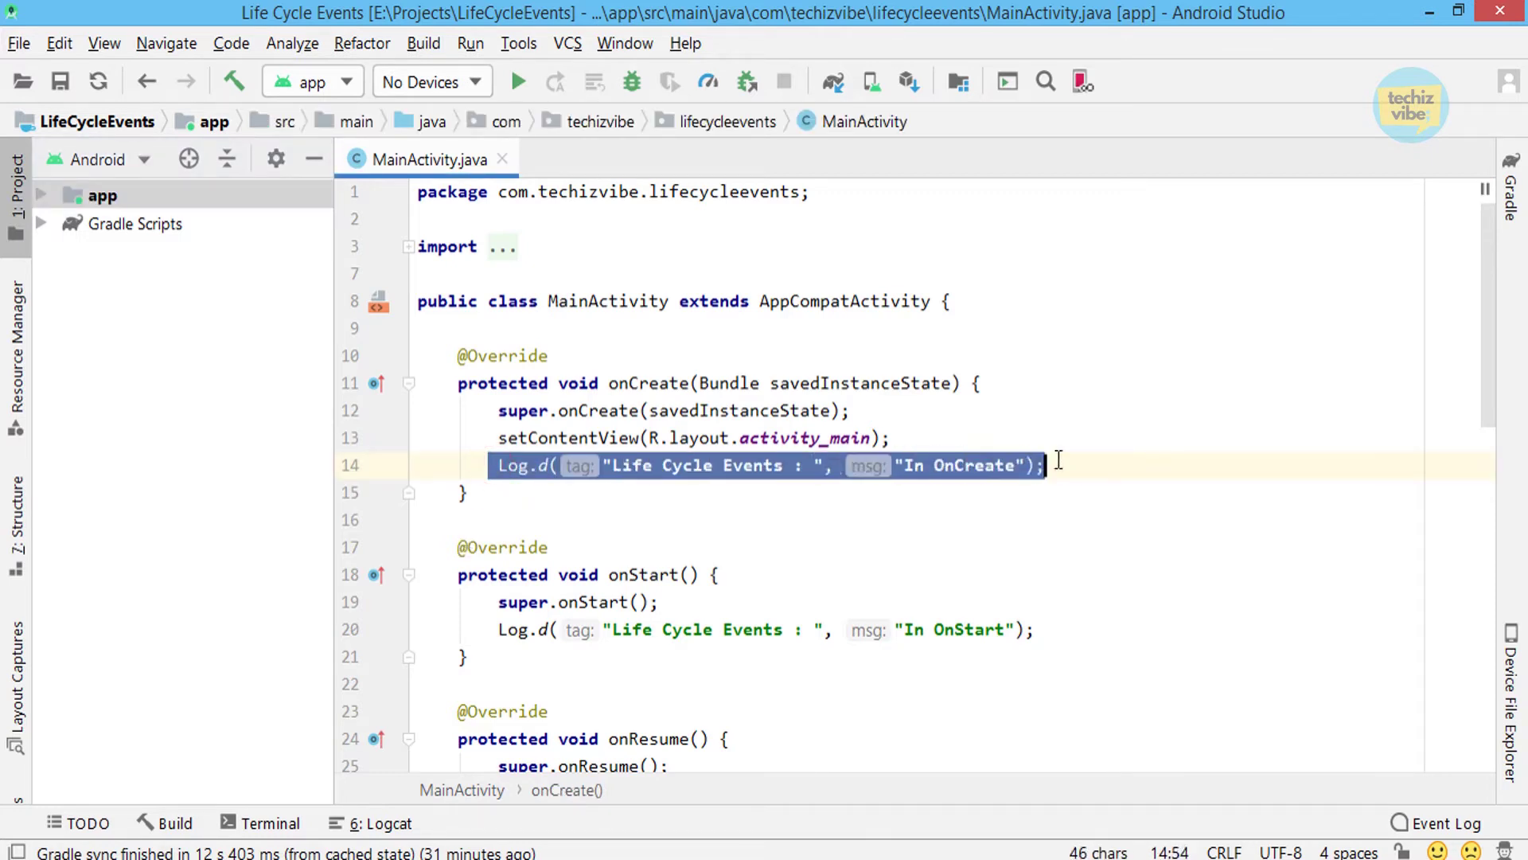
left_click(1007, 468)
right_click(1006, 468)
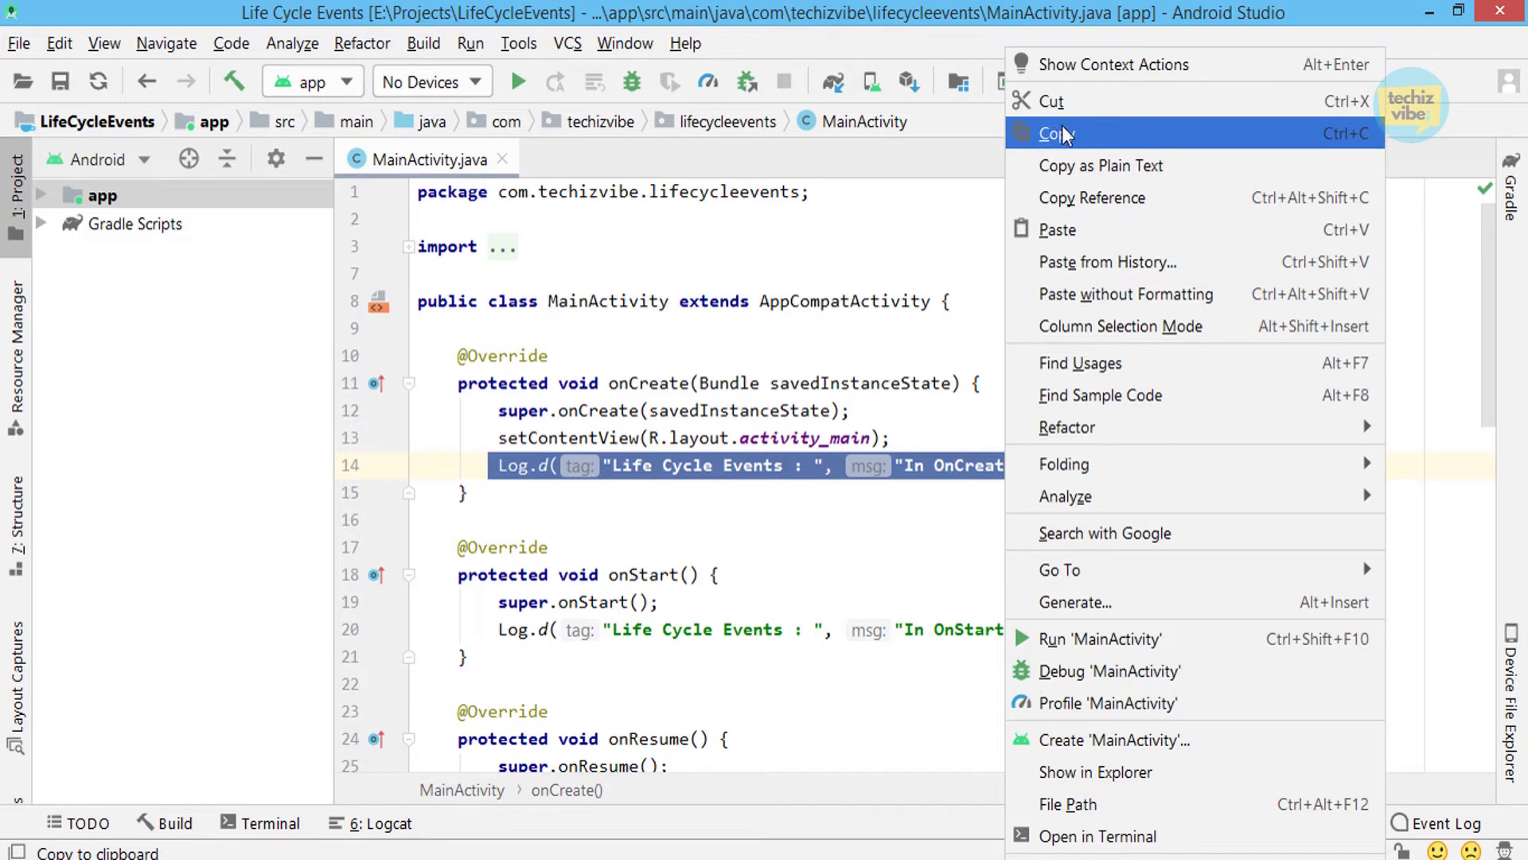
left_click(962, 465)
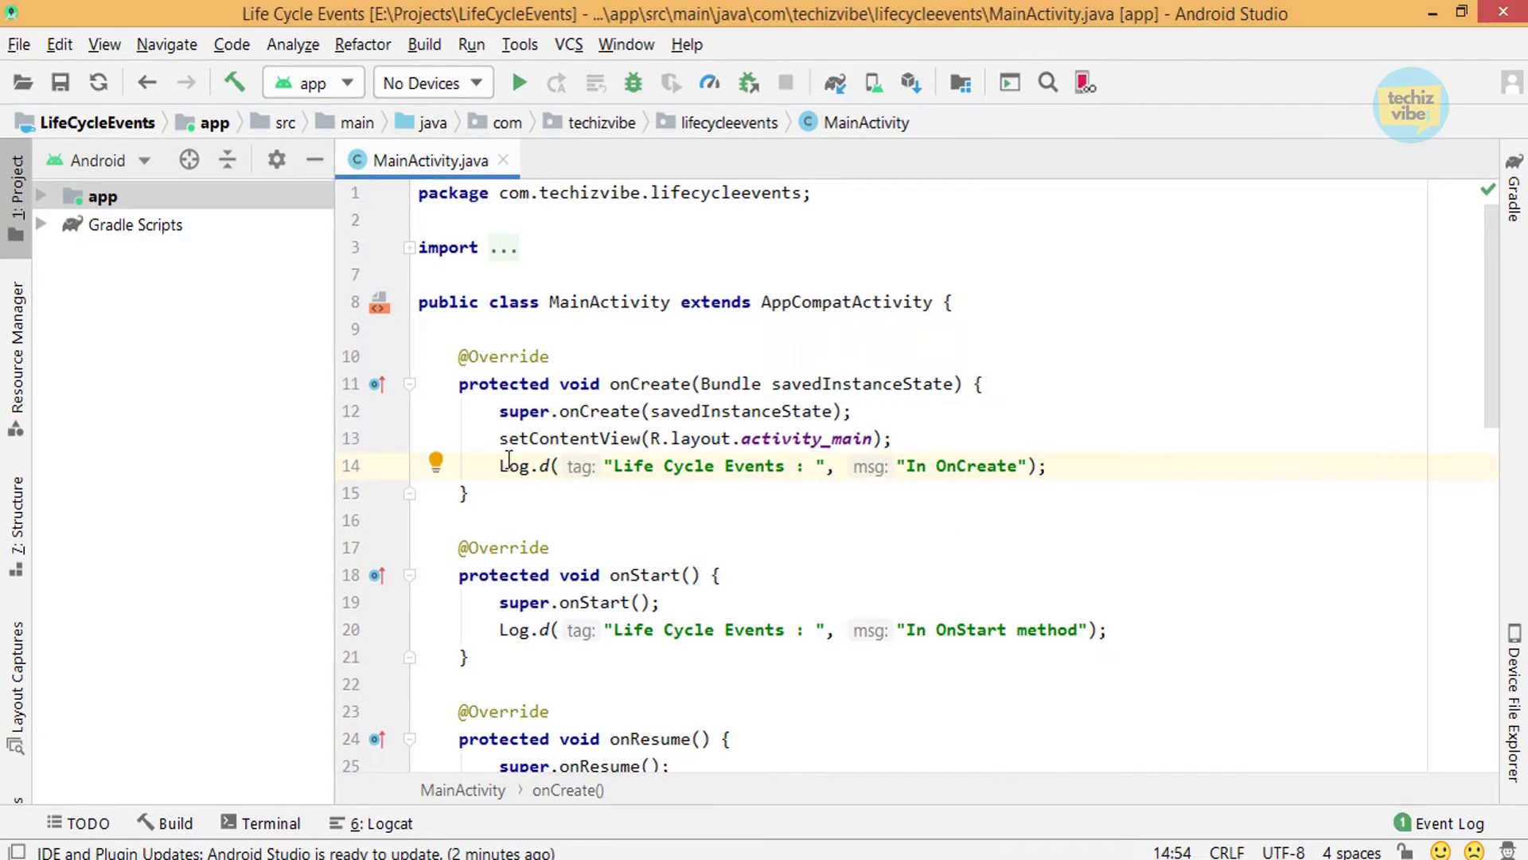
Paste a copy of the Log.d statement onto a new line 15 with Ctrl+C and Ctrl+V.
left_click_drag(499, 466, 1060, 466)
key("ctrl+c")
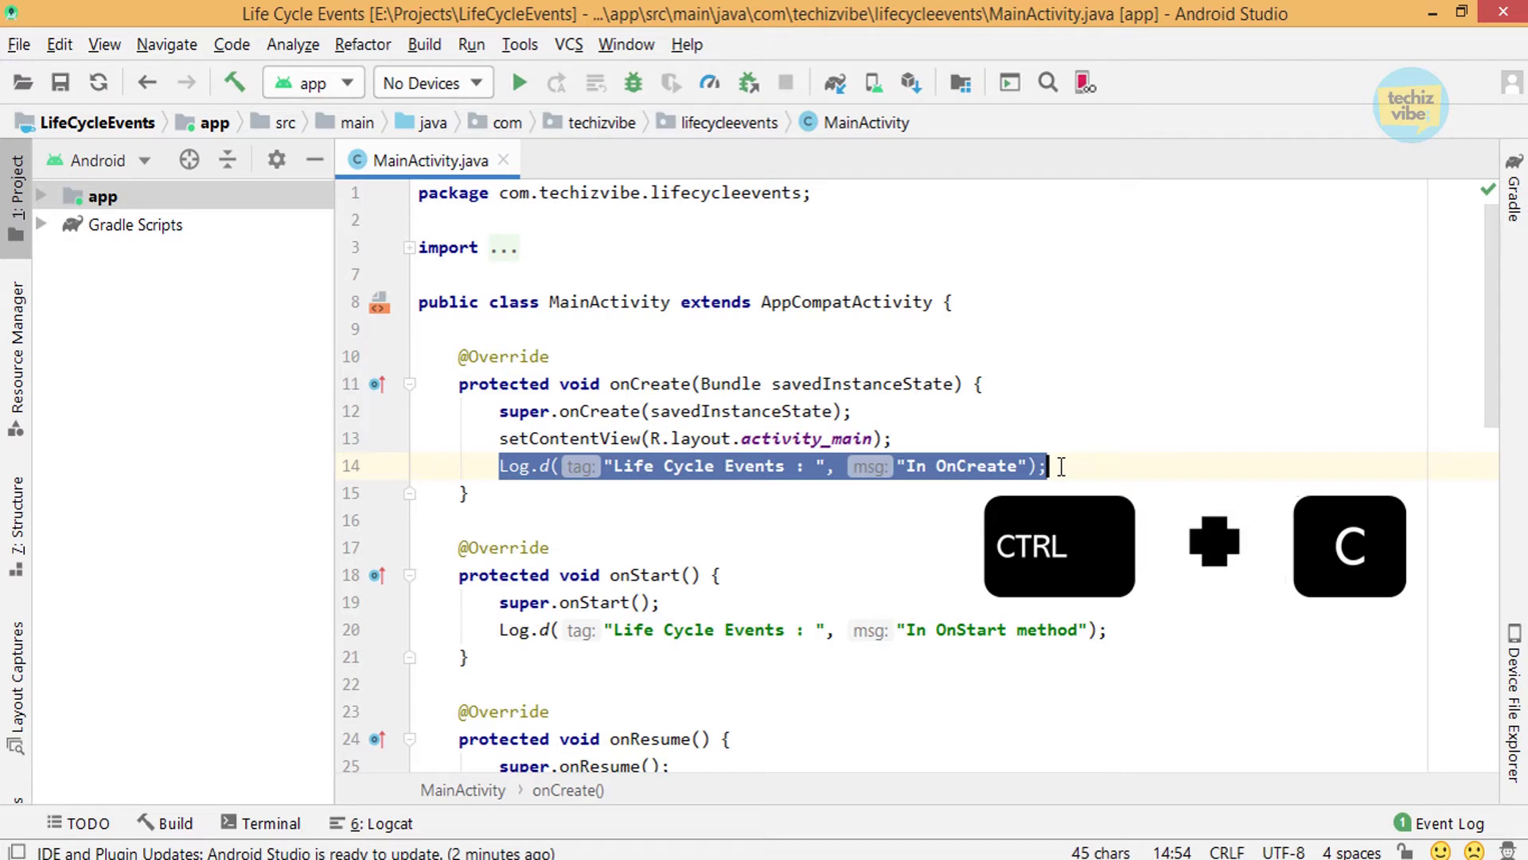
left_click(1061, 466)
key("Return")
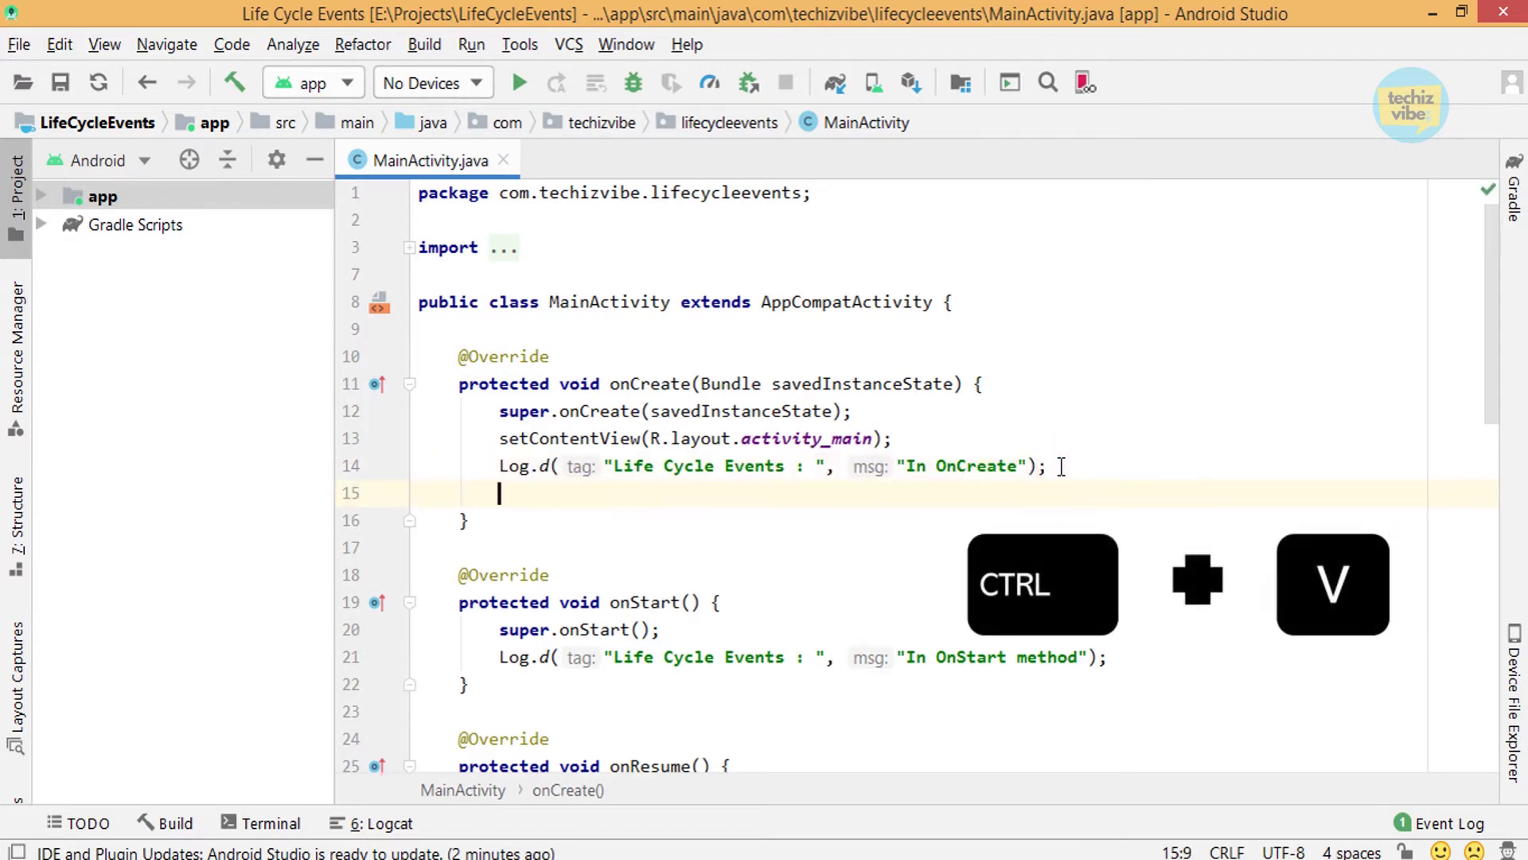
key("ctrl+v")
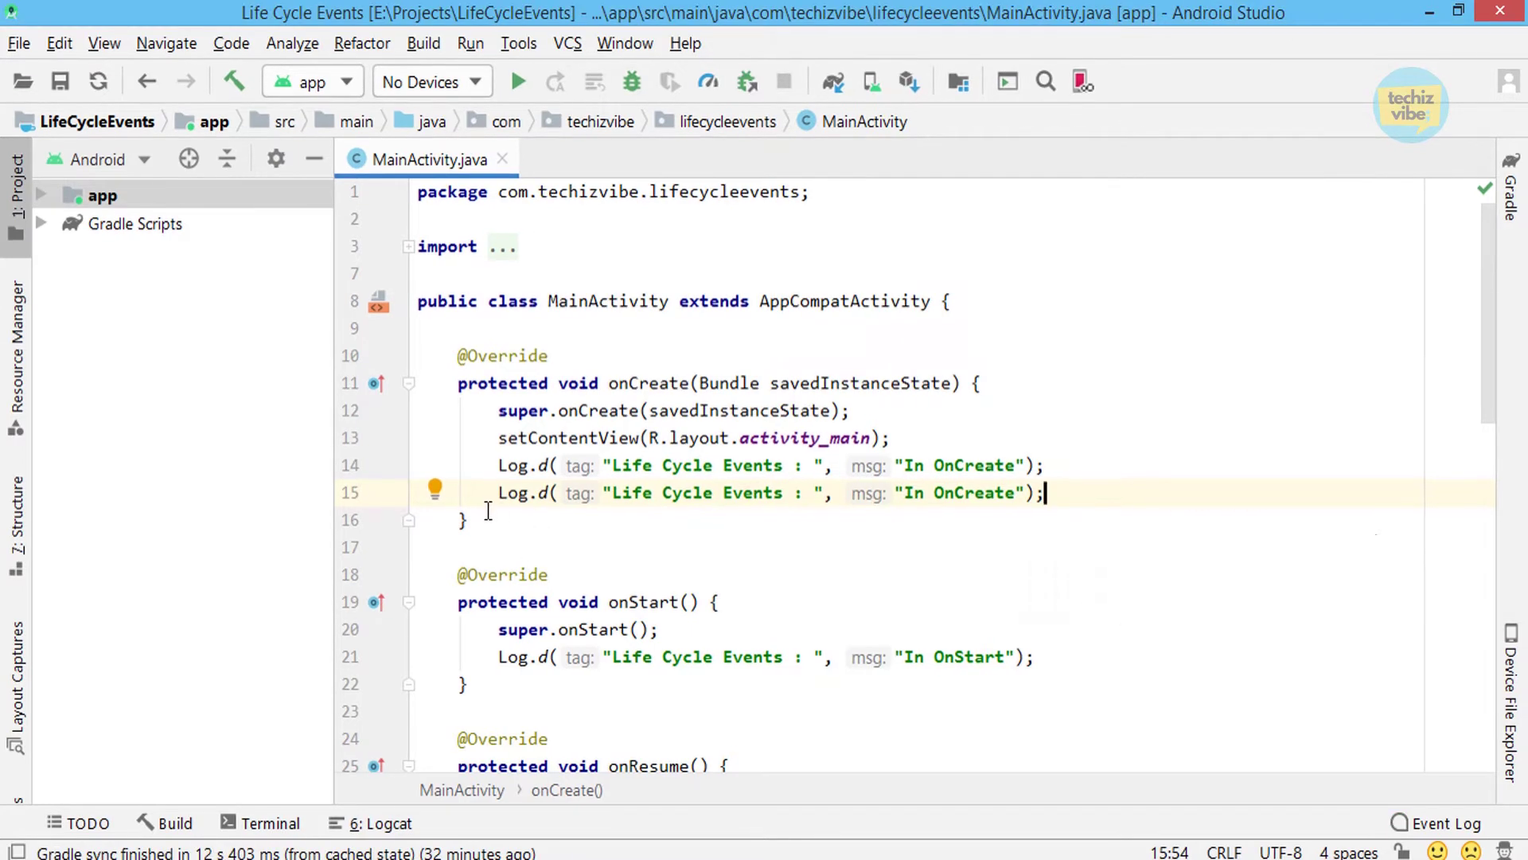
Cut the line 15 Log.d statement and paste it back in place.
left_click_drag(499, 492, 1060, 489)
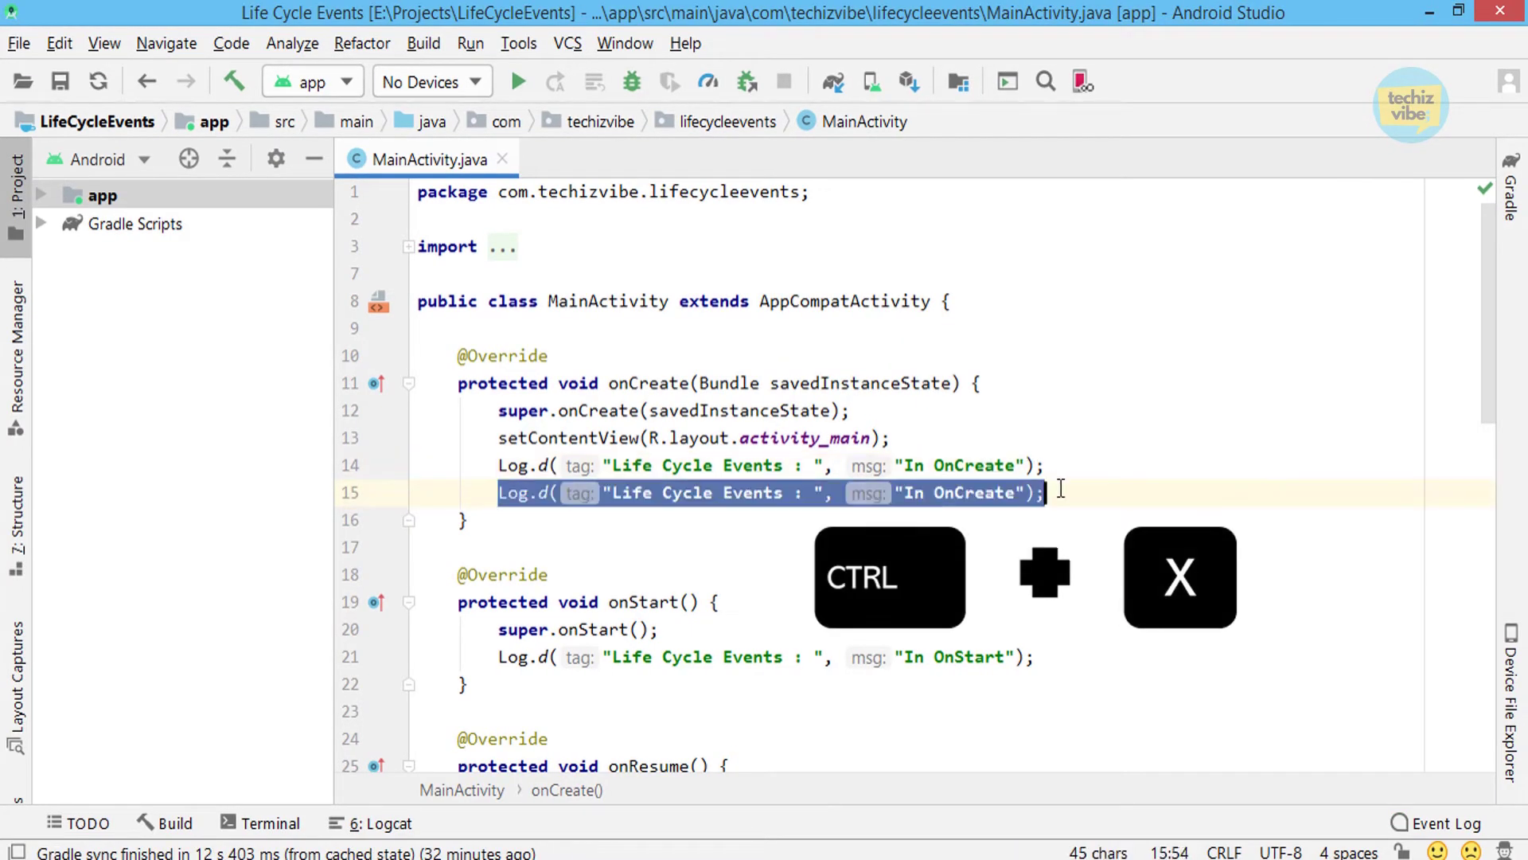
key("ctrl+x")
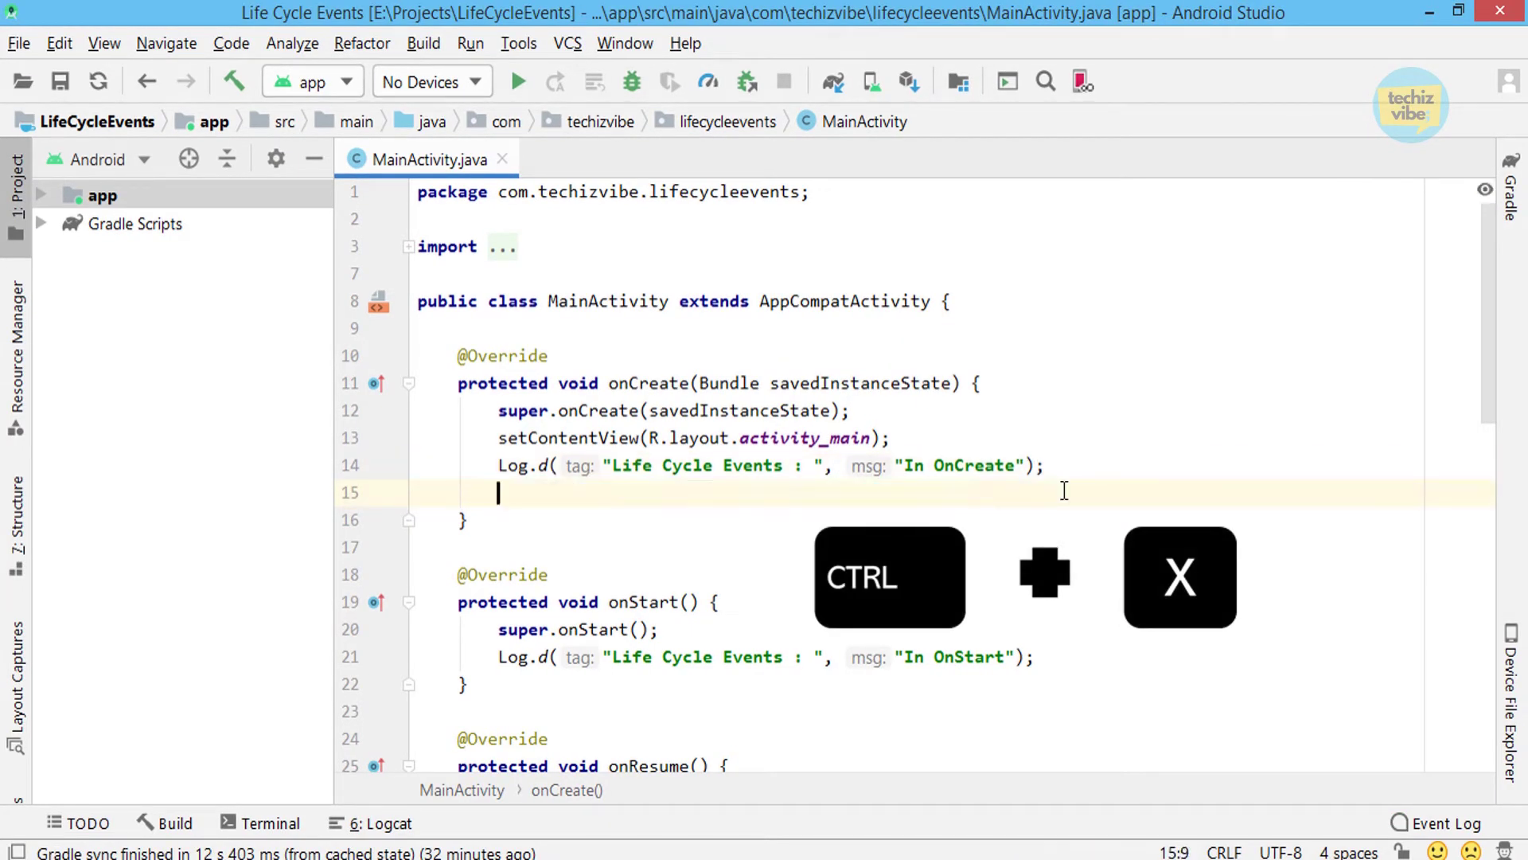
key("ctrl+v")
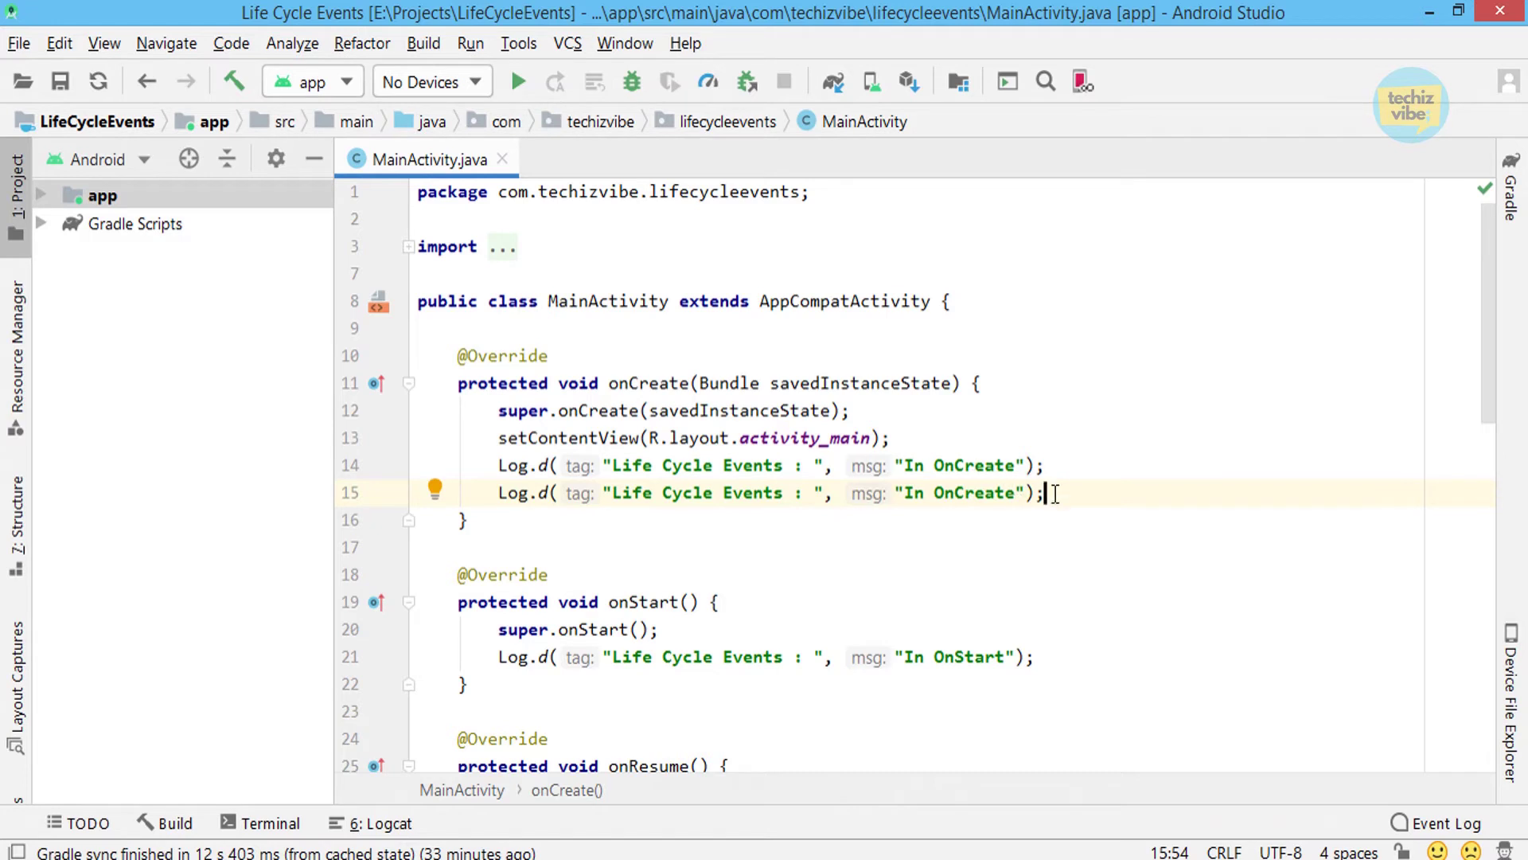
Duplicate lines 15 and 16 with Ctrl+D, giving four Log.d calls.
left_click(498, 493)
key("ctrl+d")
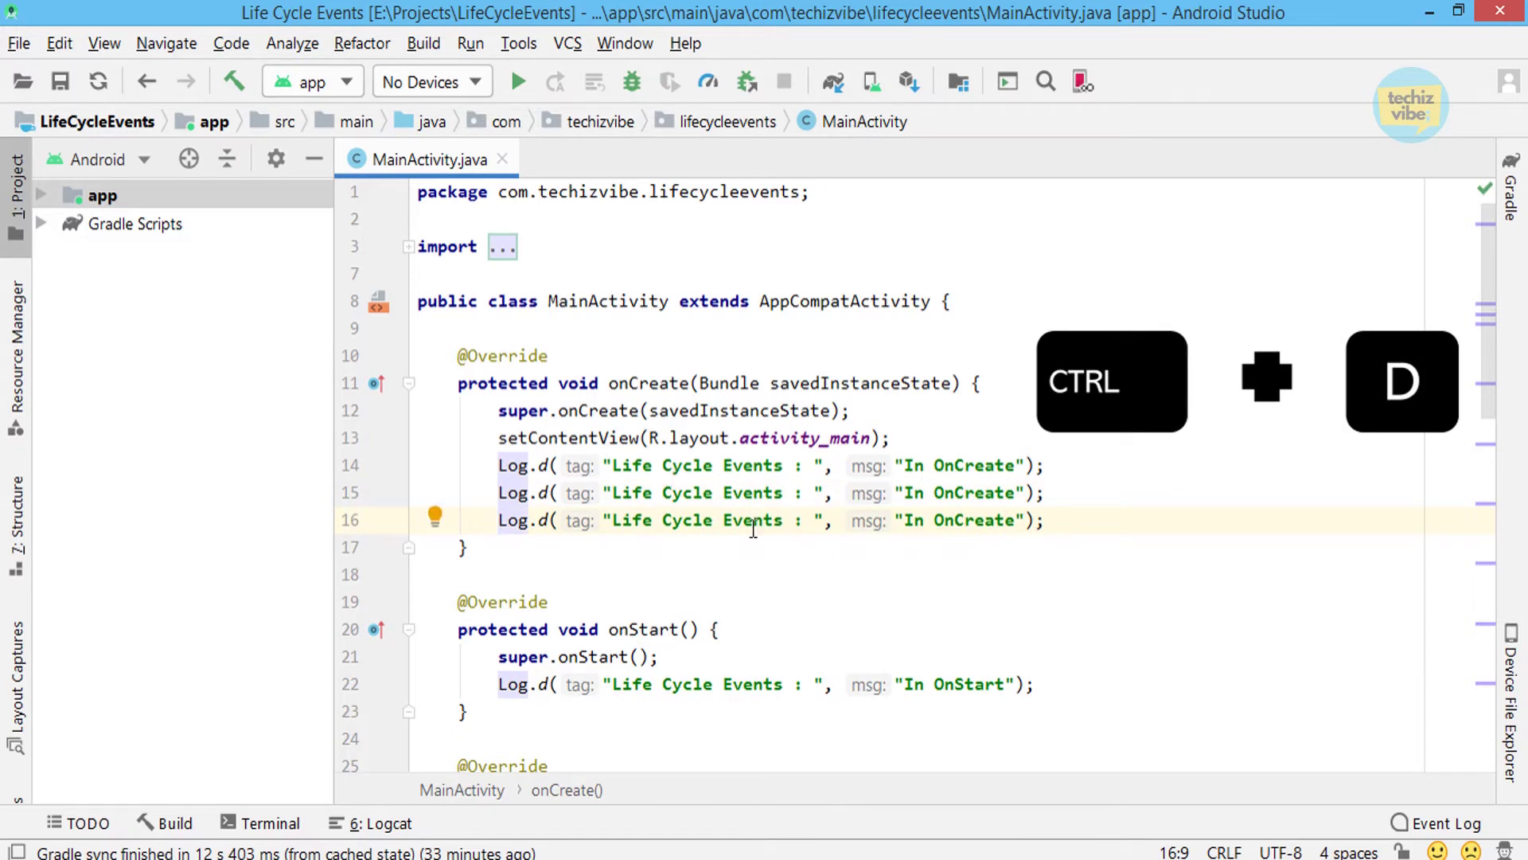
left_click(754, 526)
key("ctrl+d")
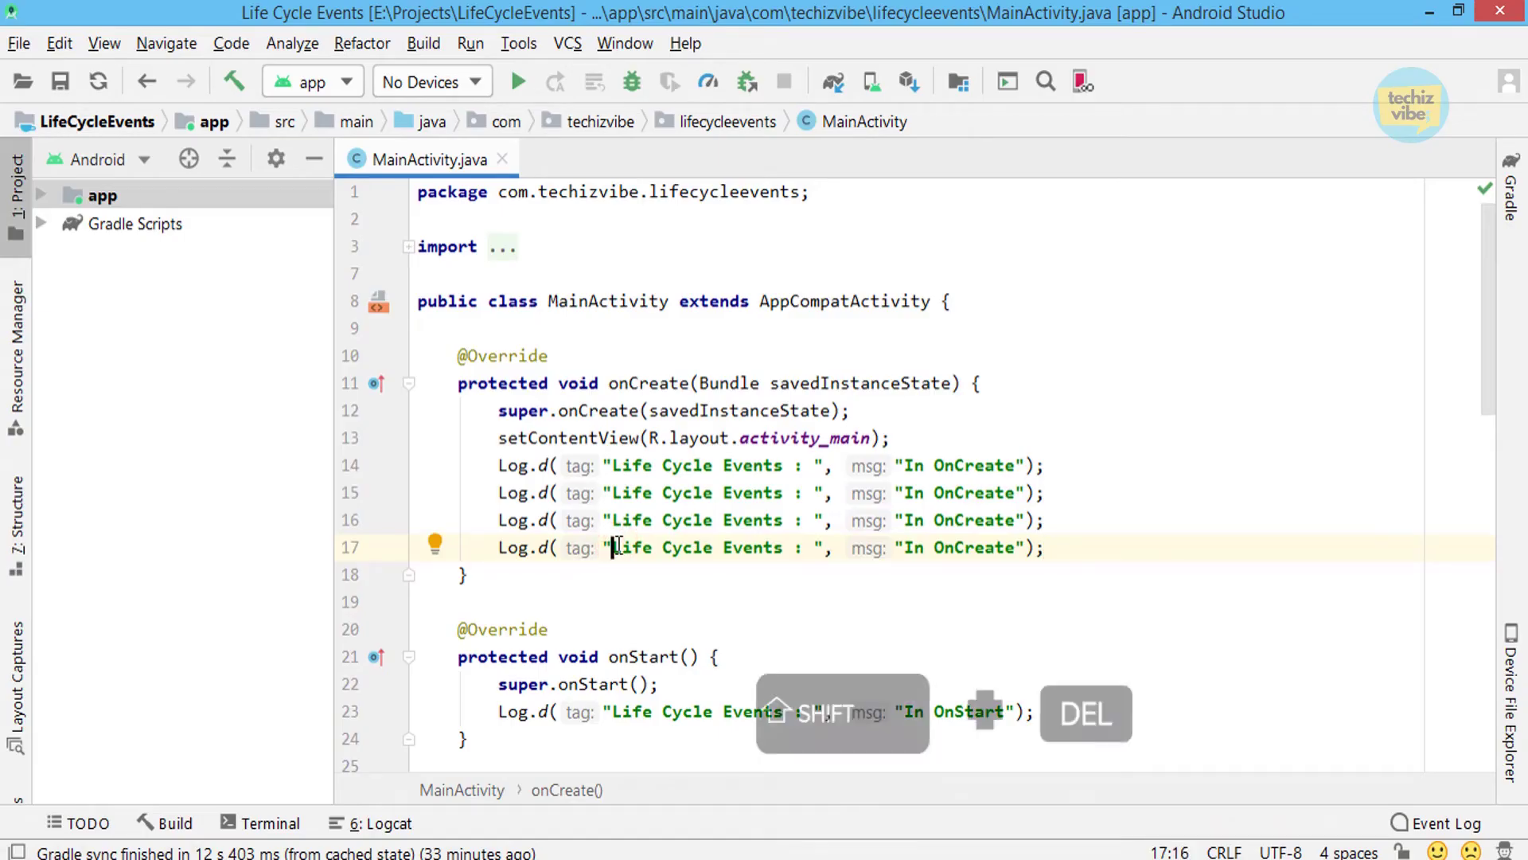
Delete duplicate Log.d lines 17 and 16 with Shift+Delete, then select all code.
key("shift+Delete")
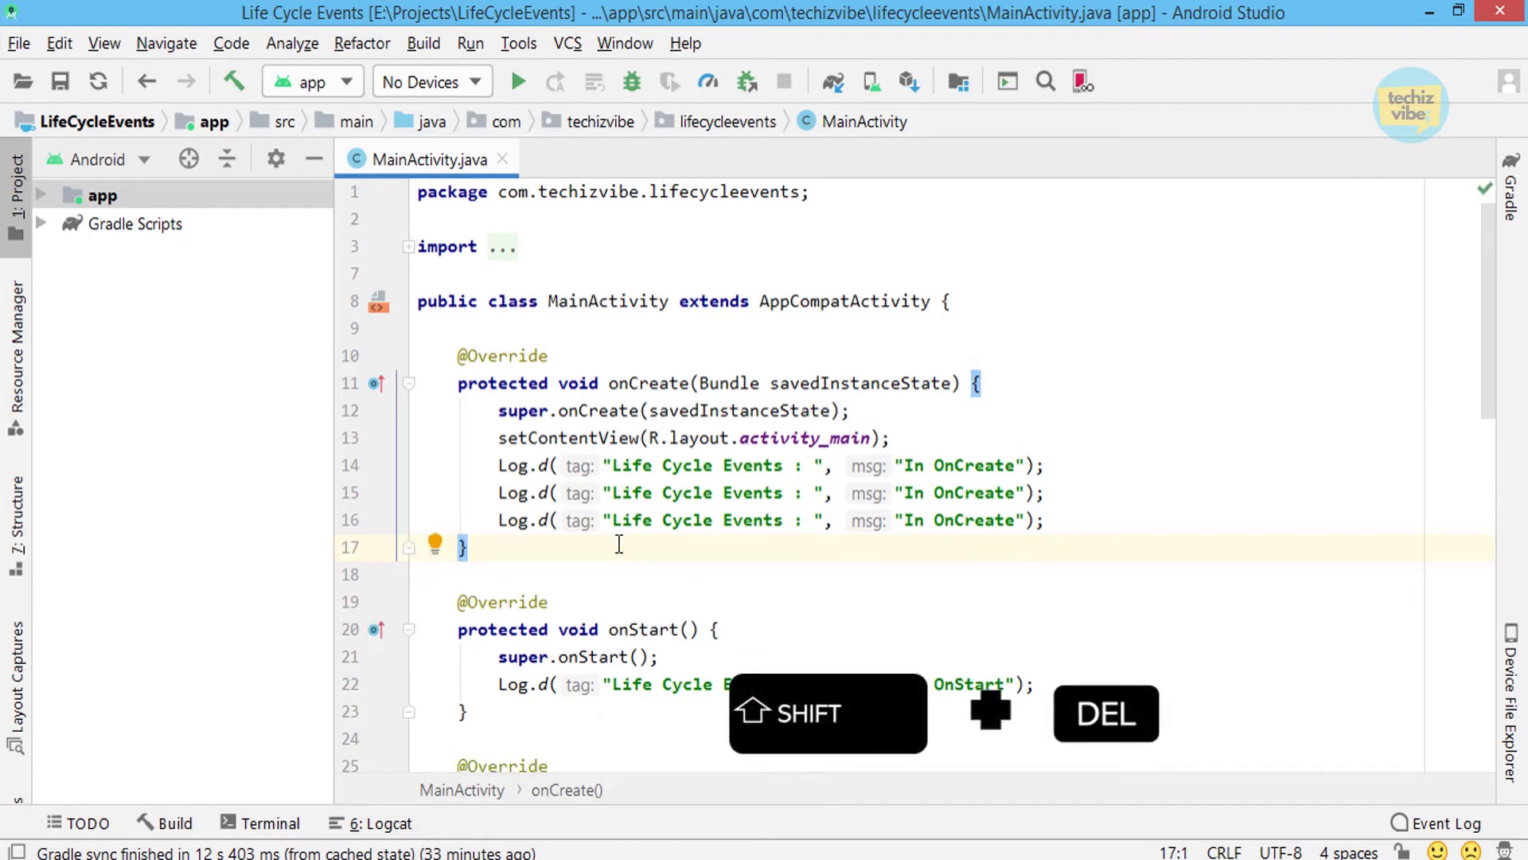
left_click(652, 521)
key("shift+Delete")
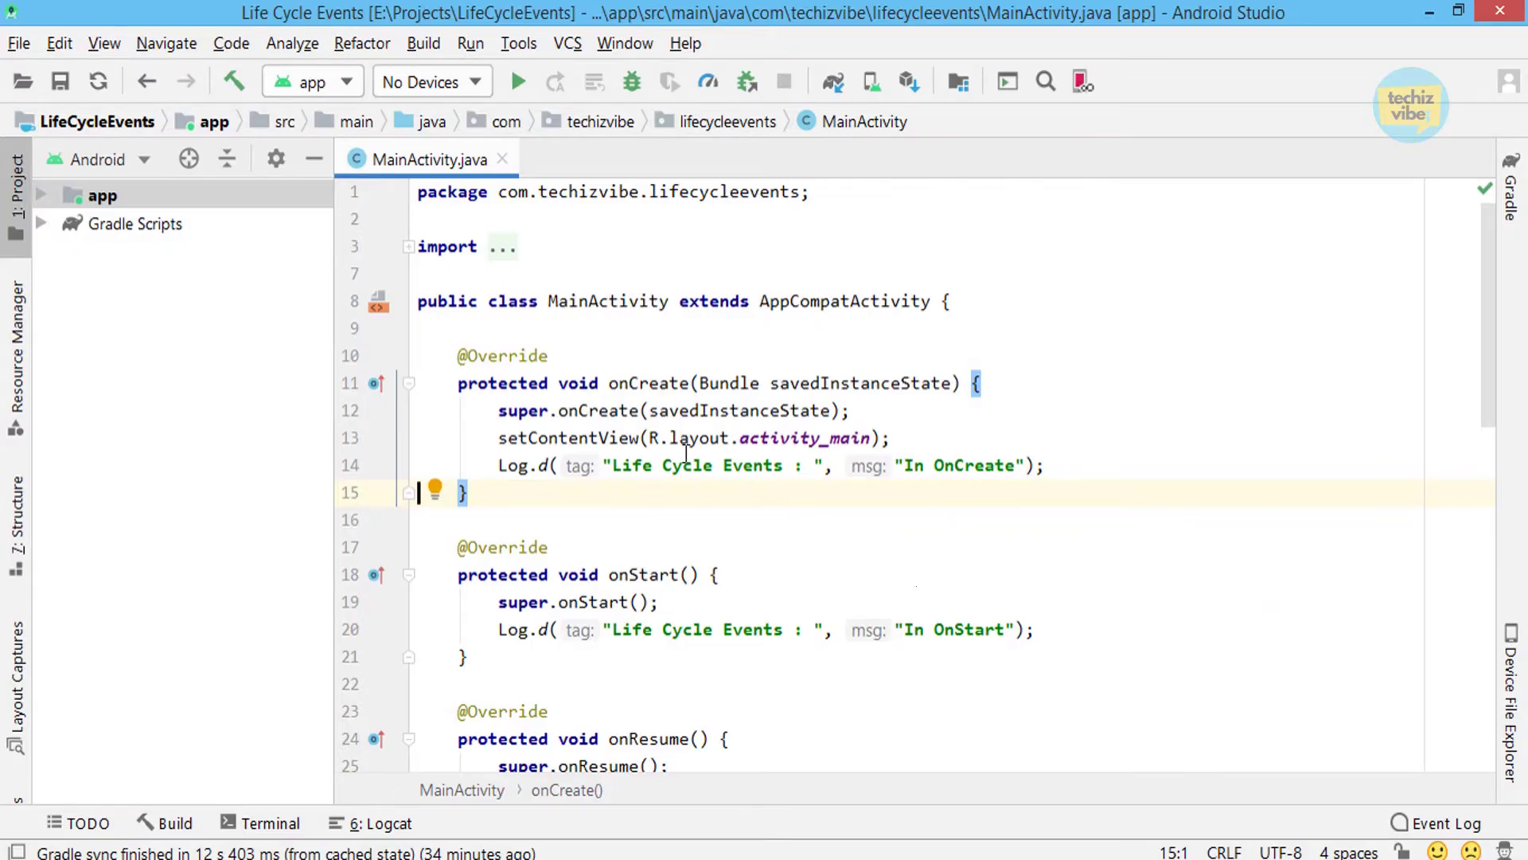
key("ctrl+a")
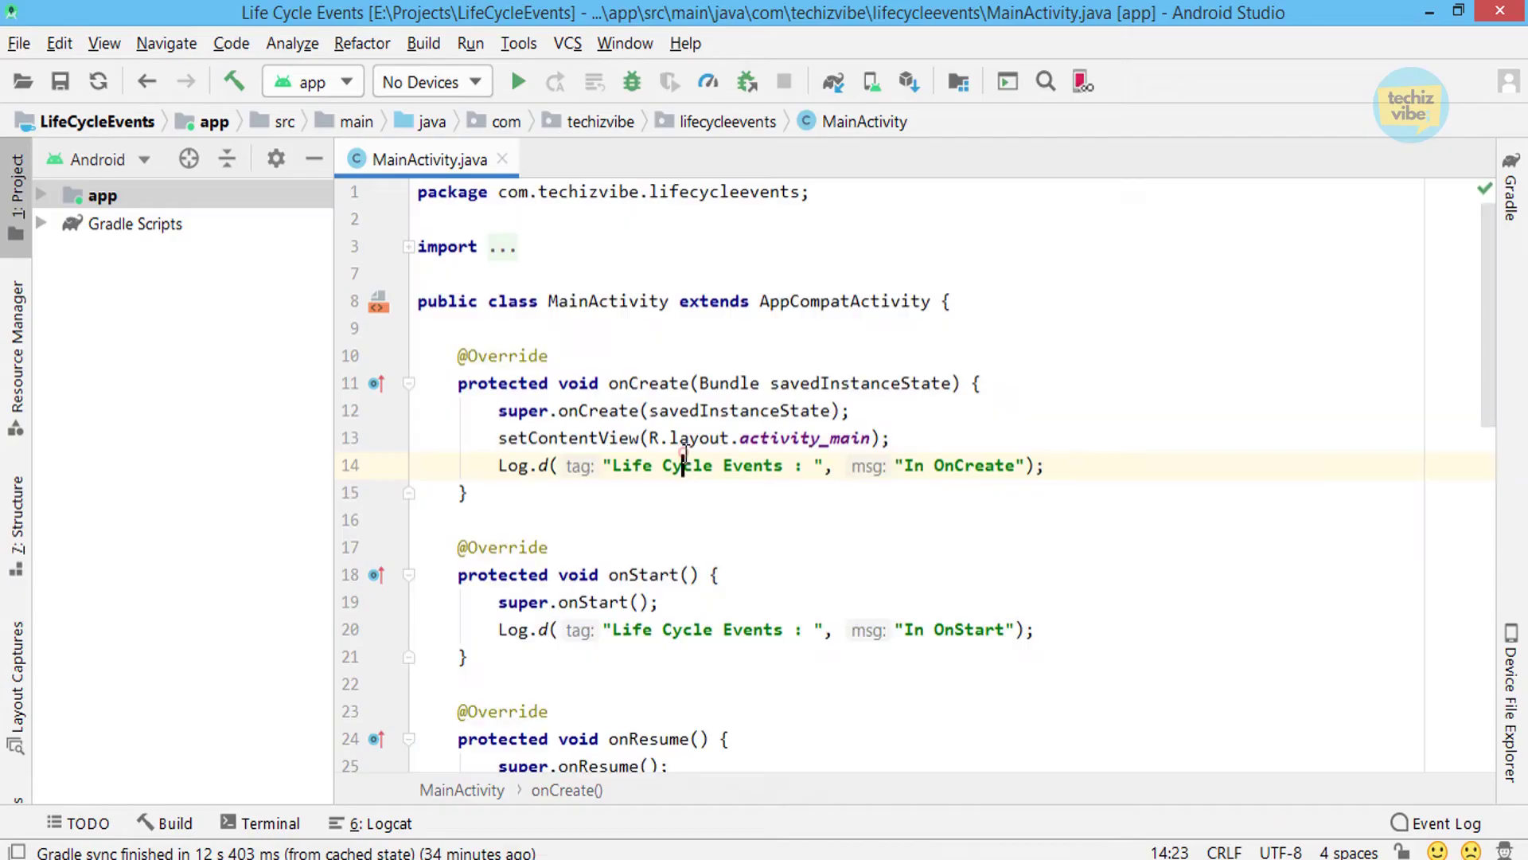
Save the MainActivity.java changes with Ctrl+S.
key("ctrl+s")
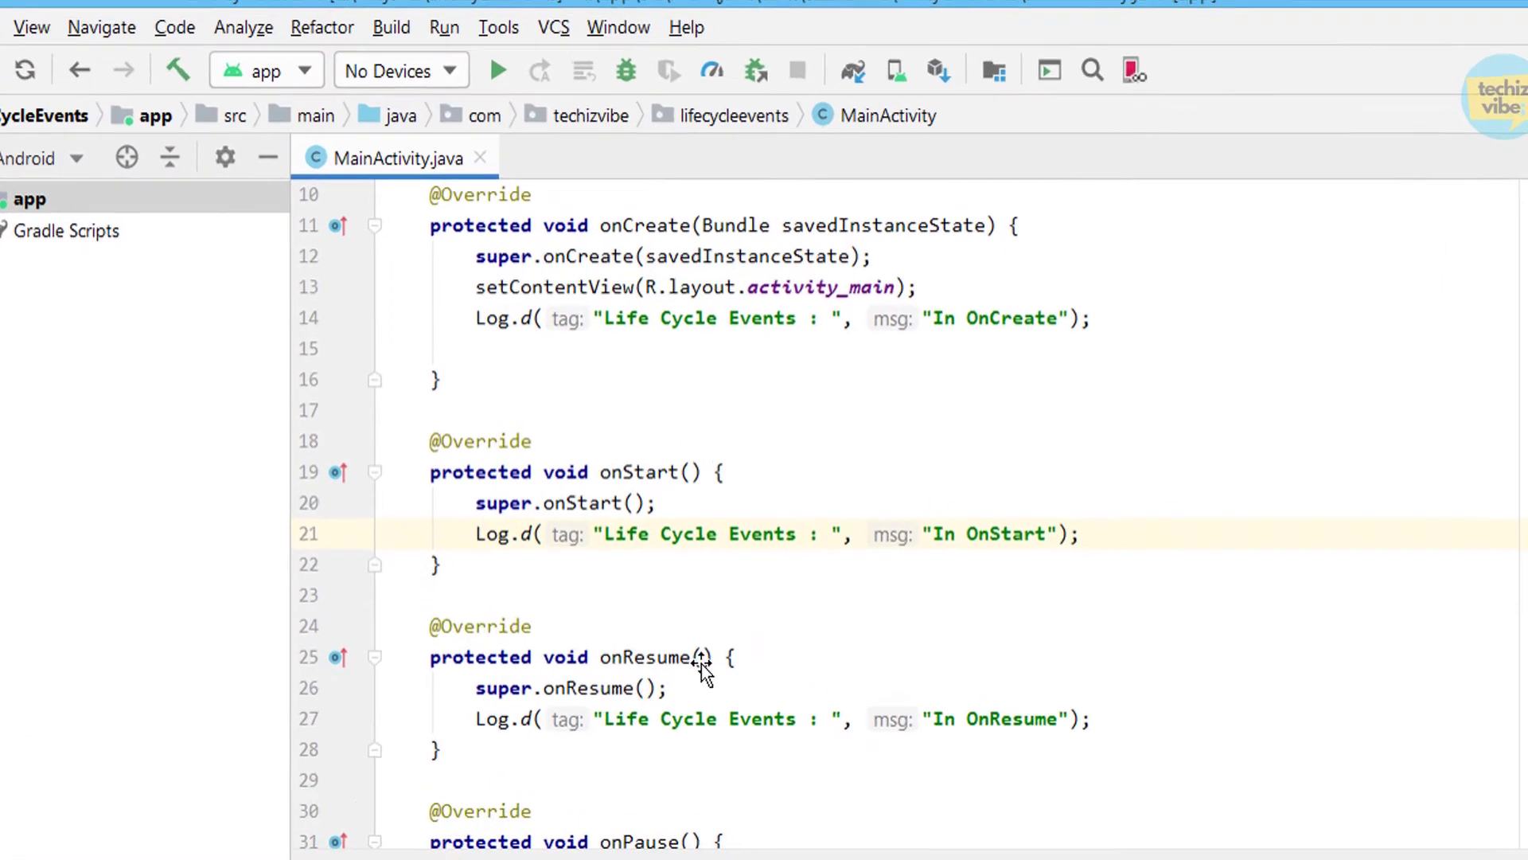
type("method")
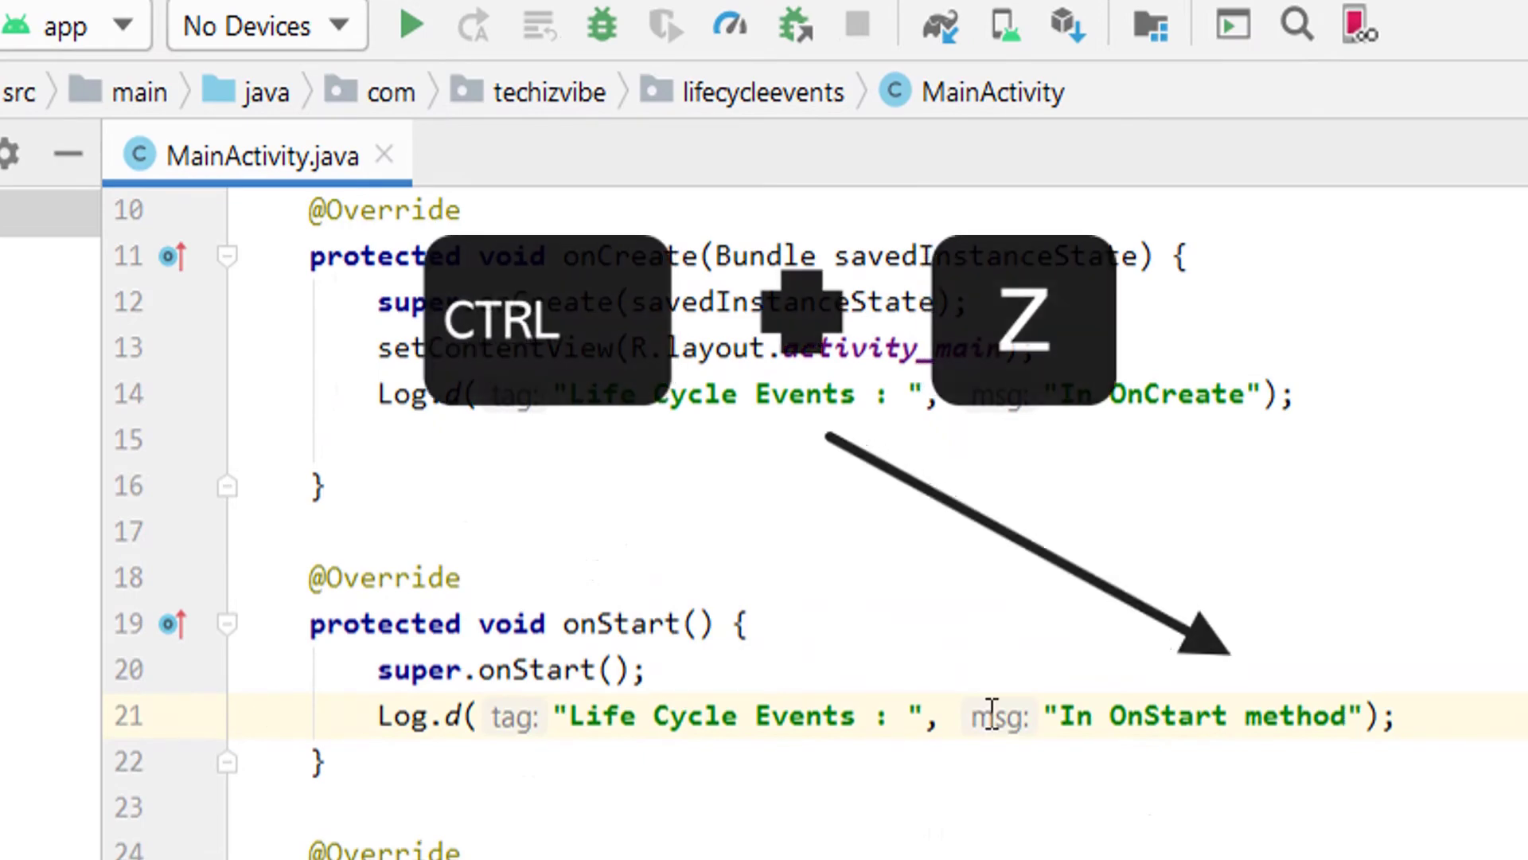
Undo, then redo, adding ' method' to the onStart 'In OnStart' log message.
key("ctrl+z")
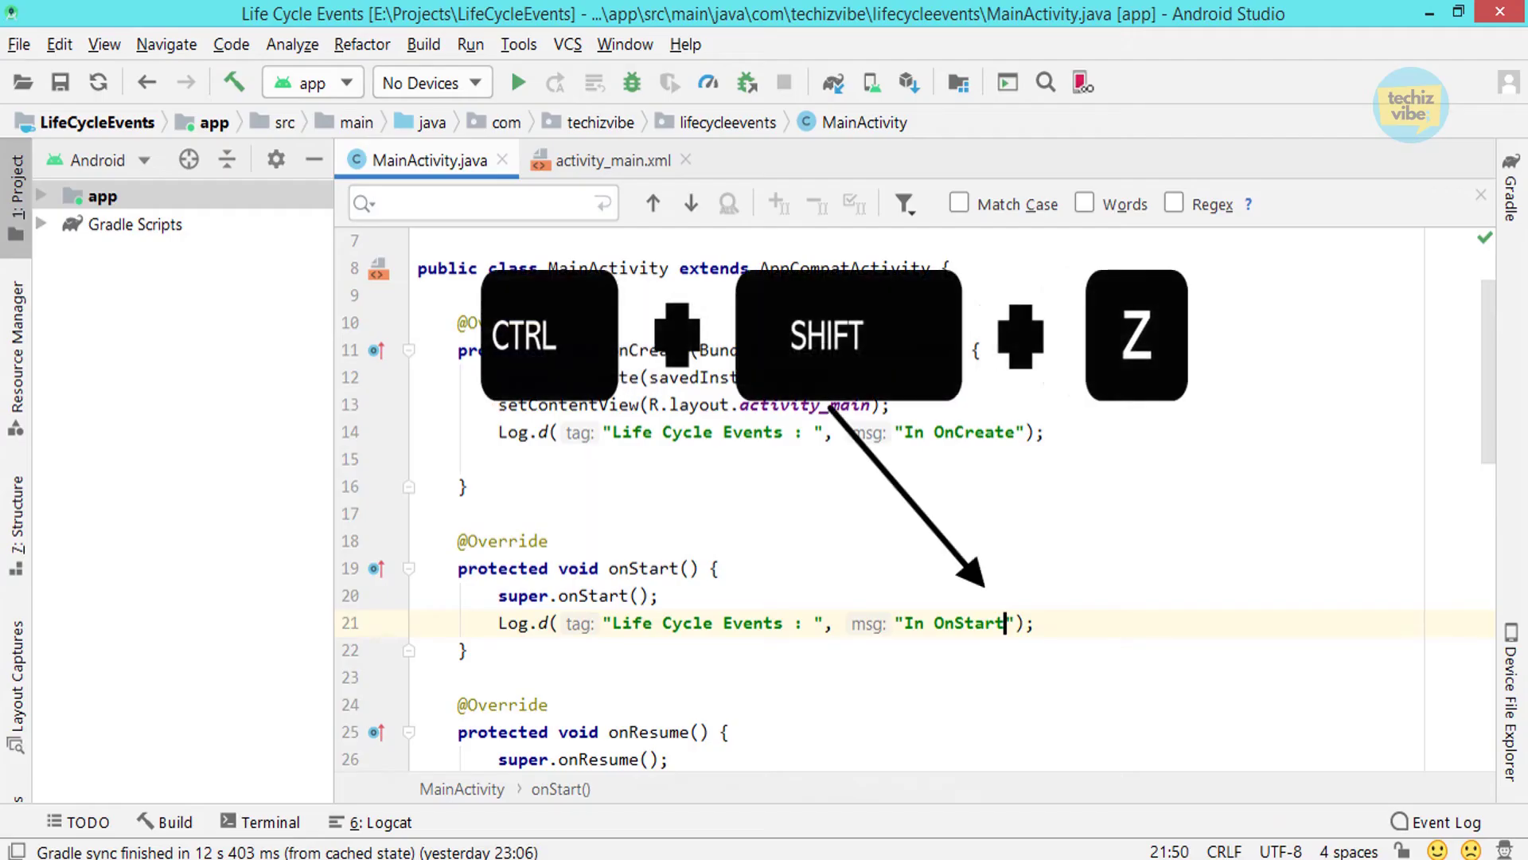
key("ctrl+shift+z")
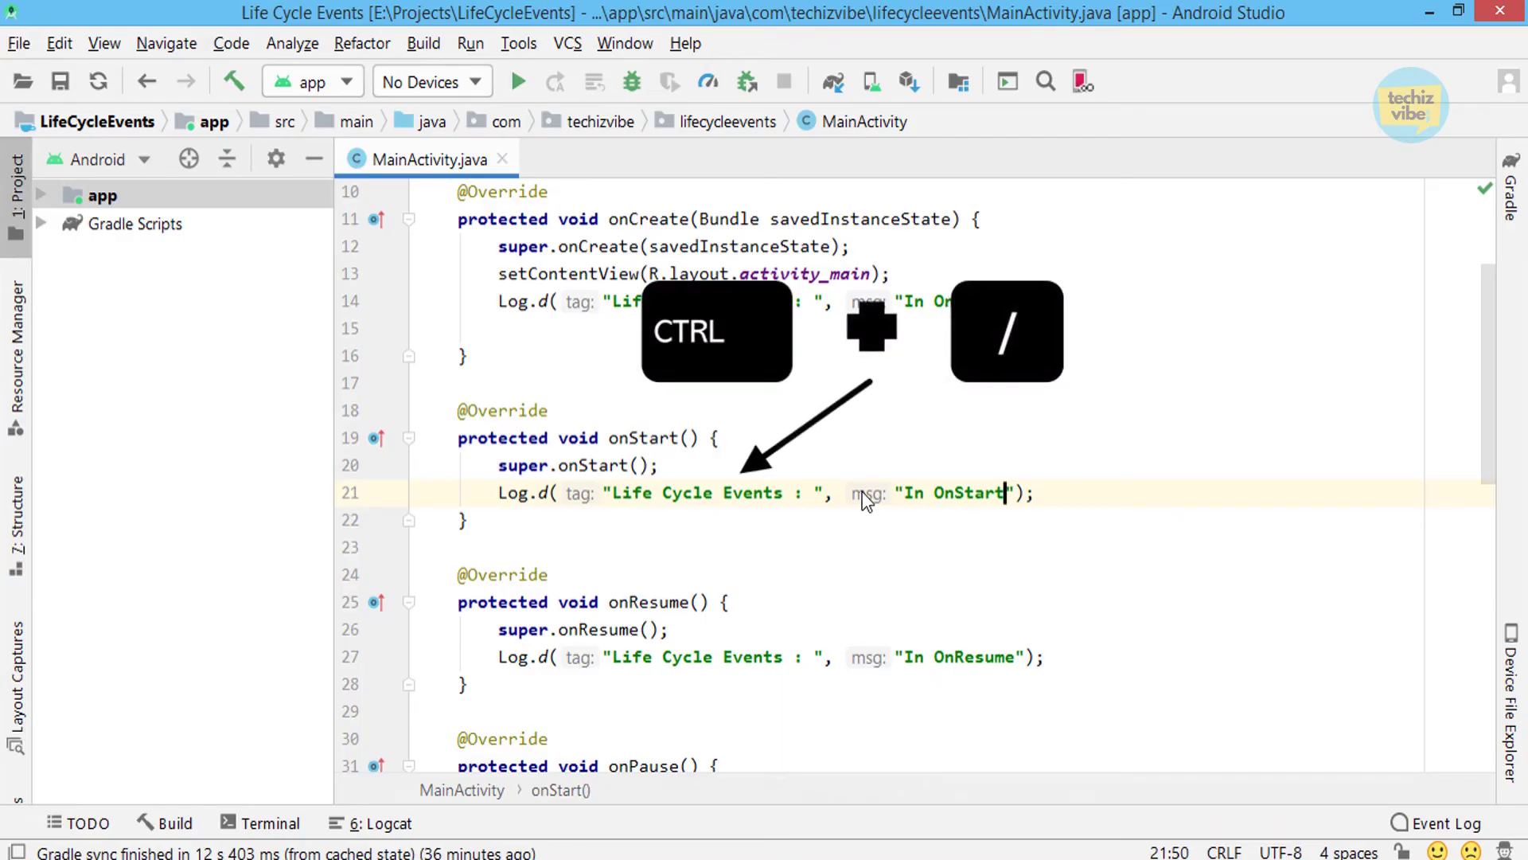
Line-comment the onStart Log.d, then block-comment onStart on lines 18–22.
key("ctrl+slash")
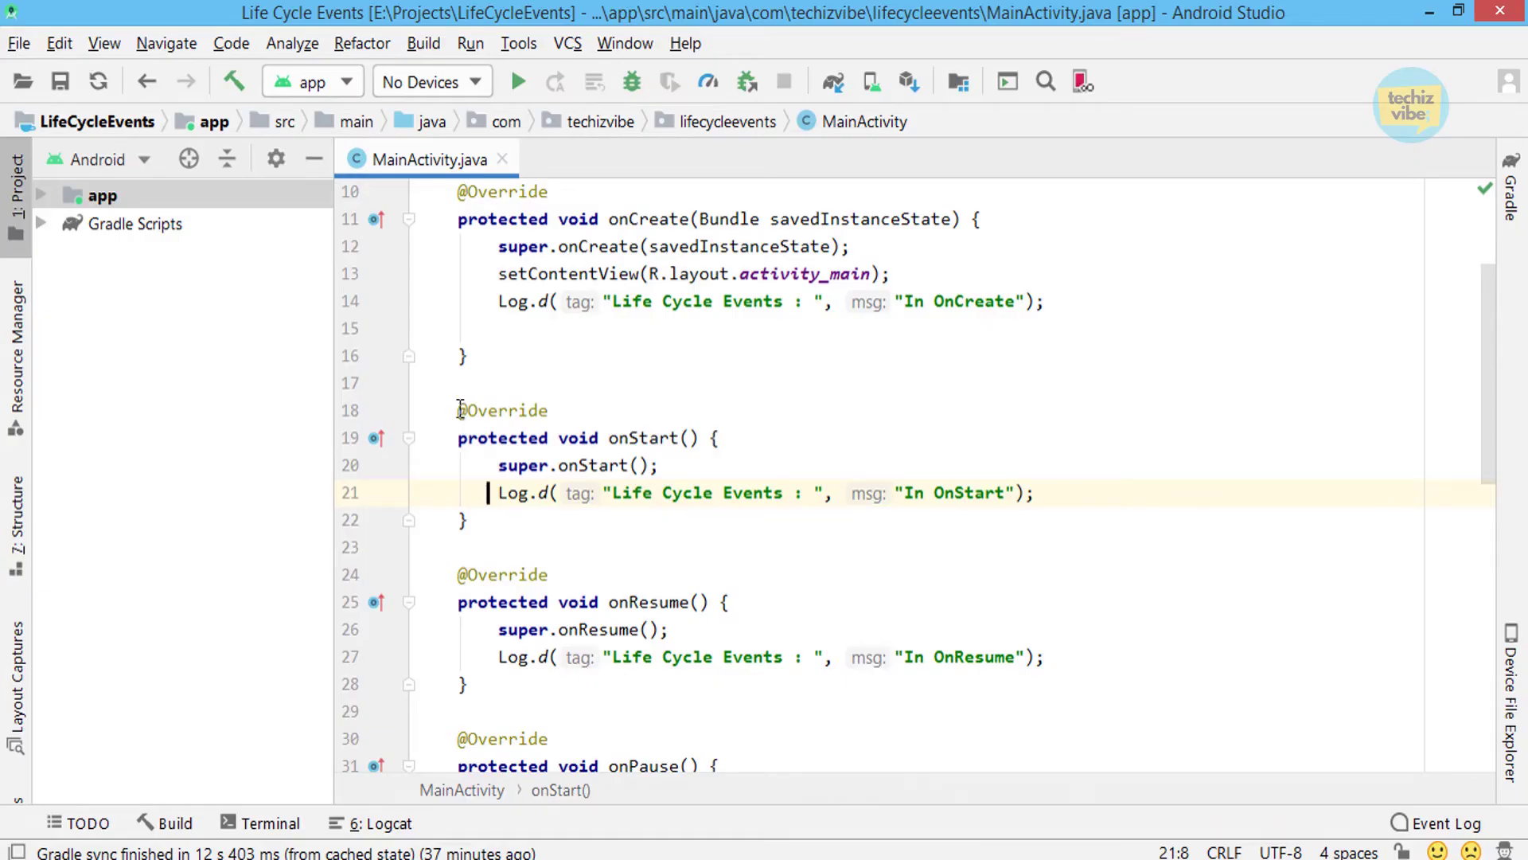
mouse_move(458, 409)
left_mouse_down()
mouse_move(487, 494)
mouse_move(469, 521)
left_mouse_up()
key("ctrl+shift+slash")
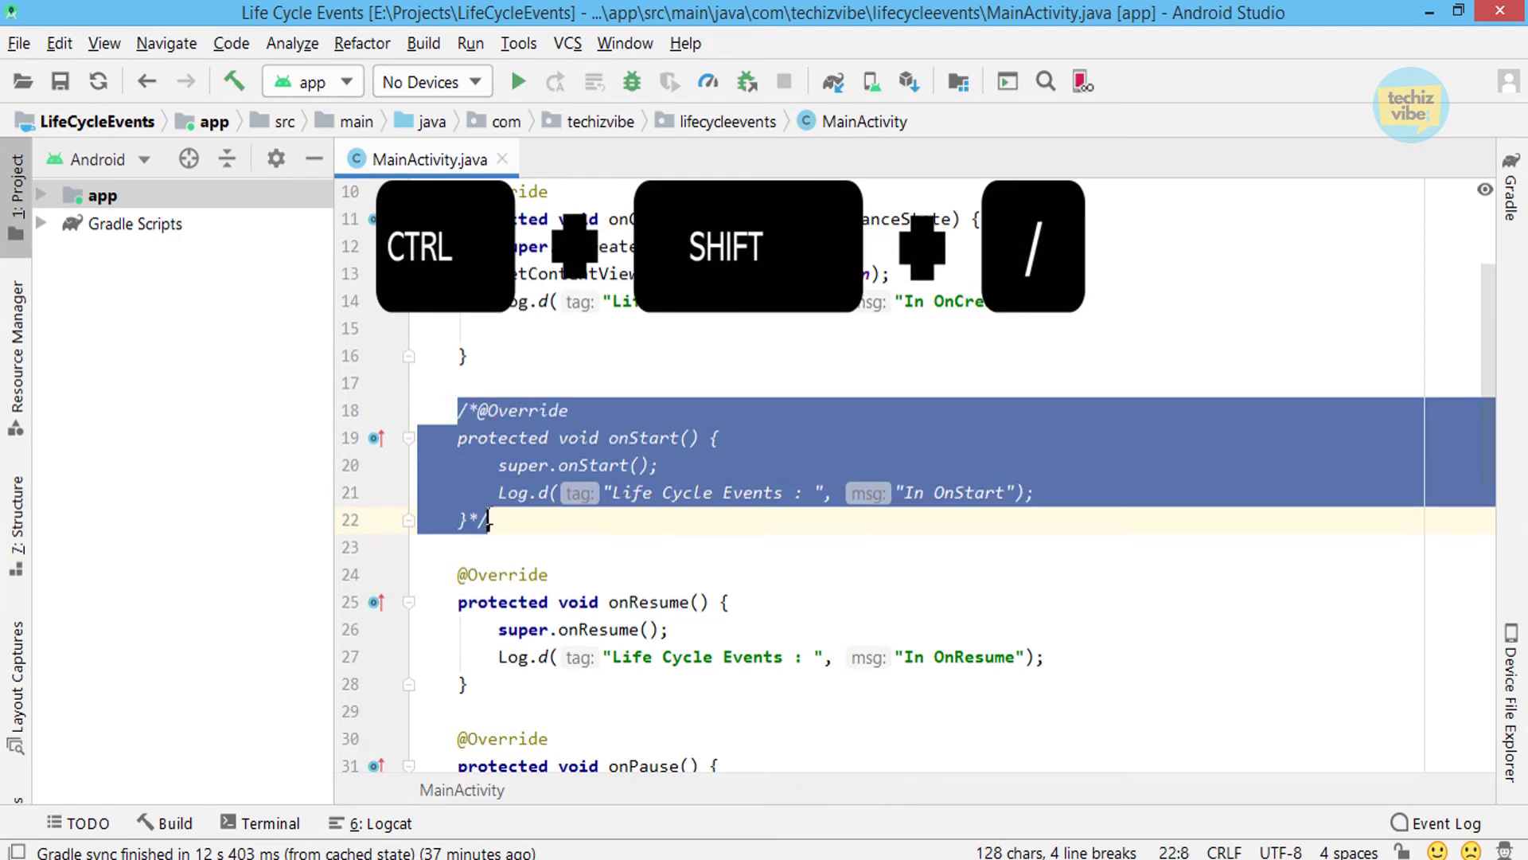
left_click(487, 521)
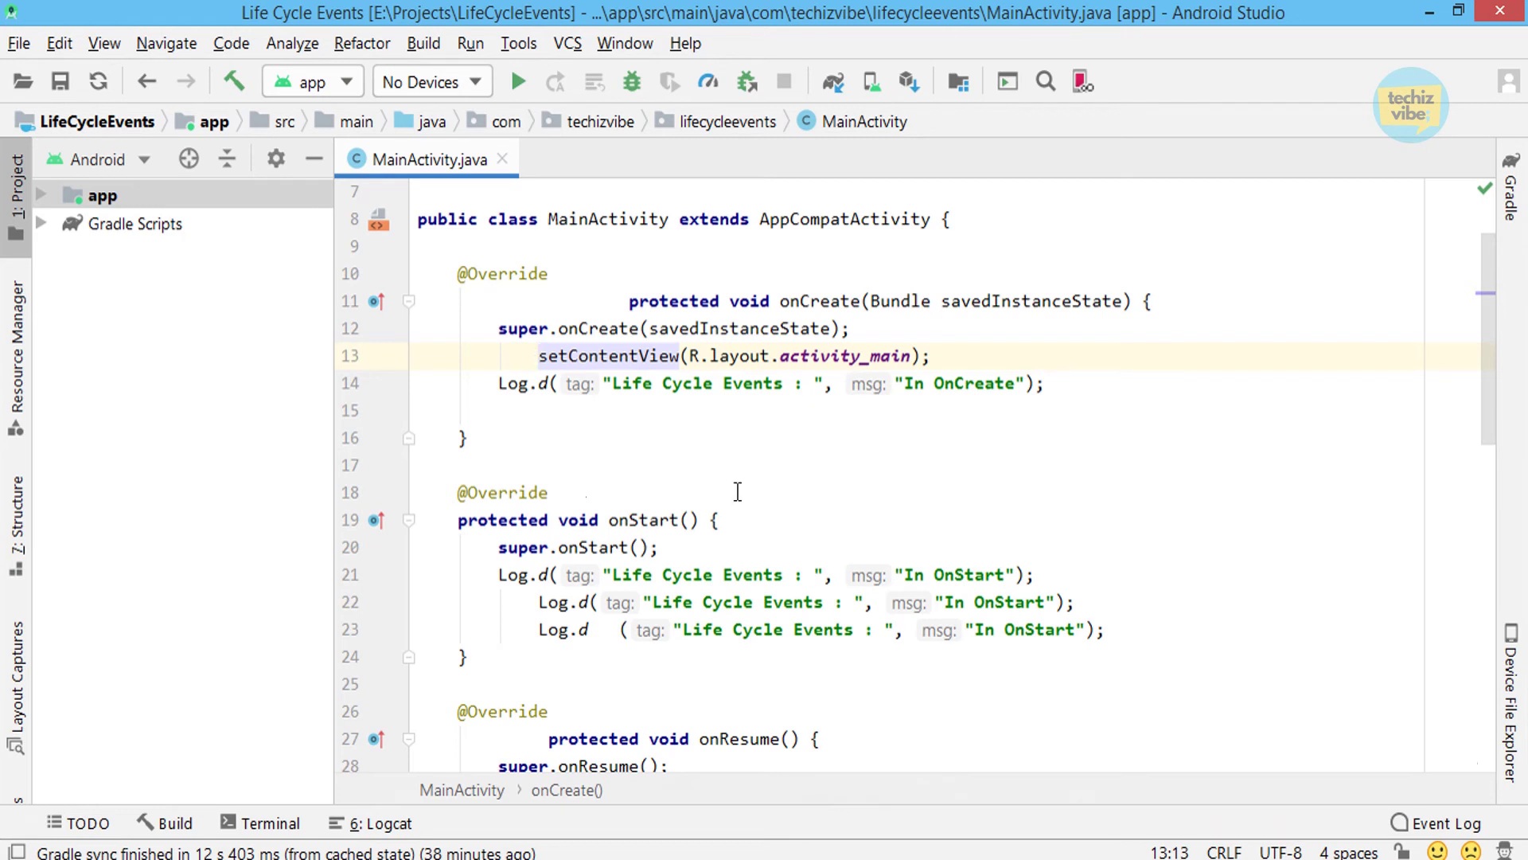
Reformat the code with Ctrl+Alt+L and search the file for onStart.
key("ctrl+alt+l")
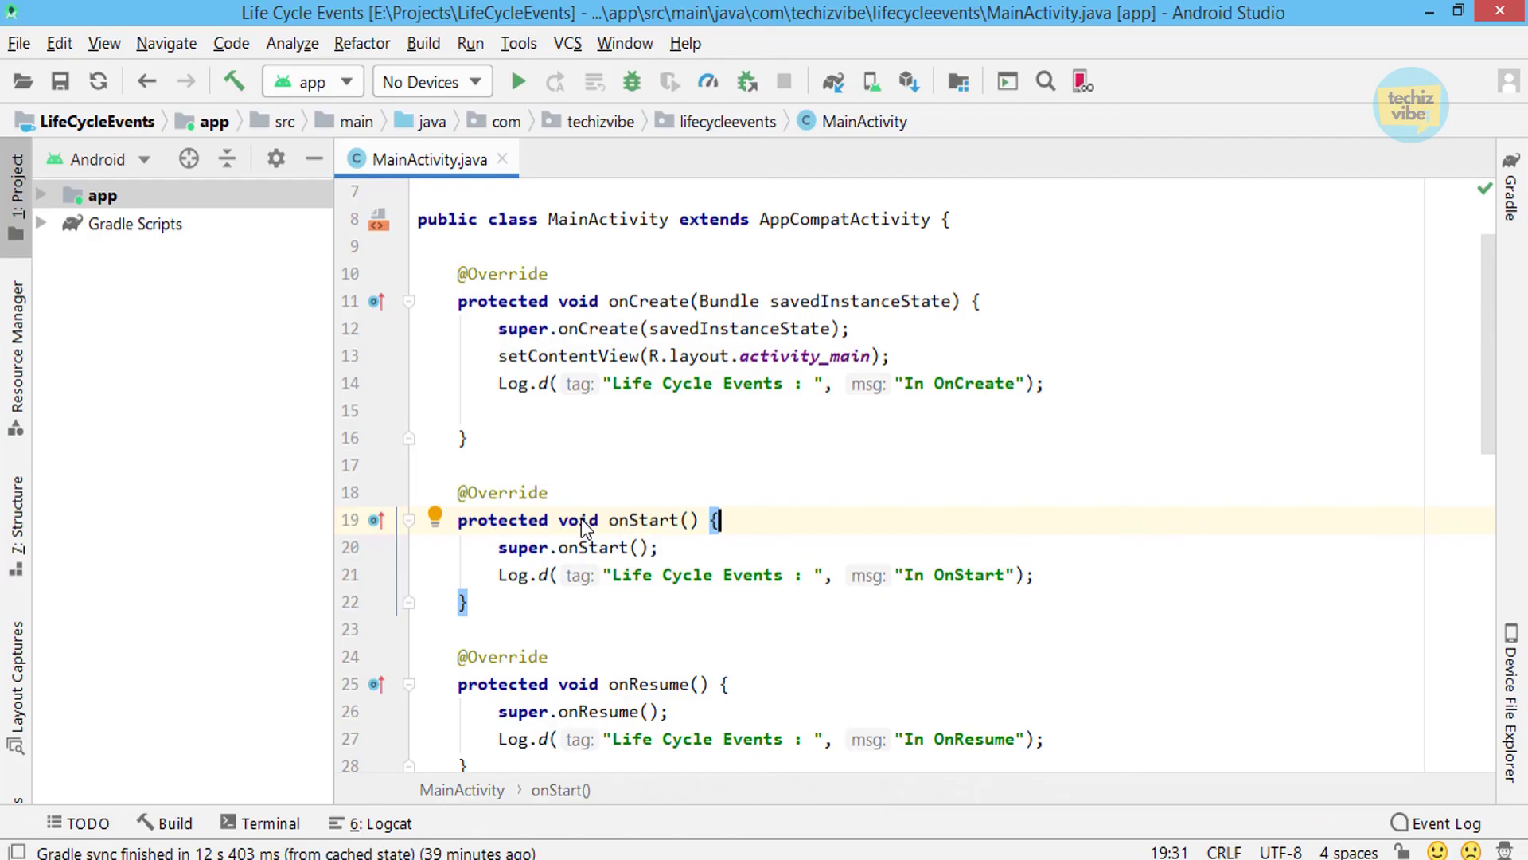
key("ctrl+f")
type("onStart")
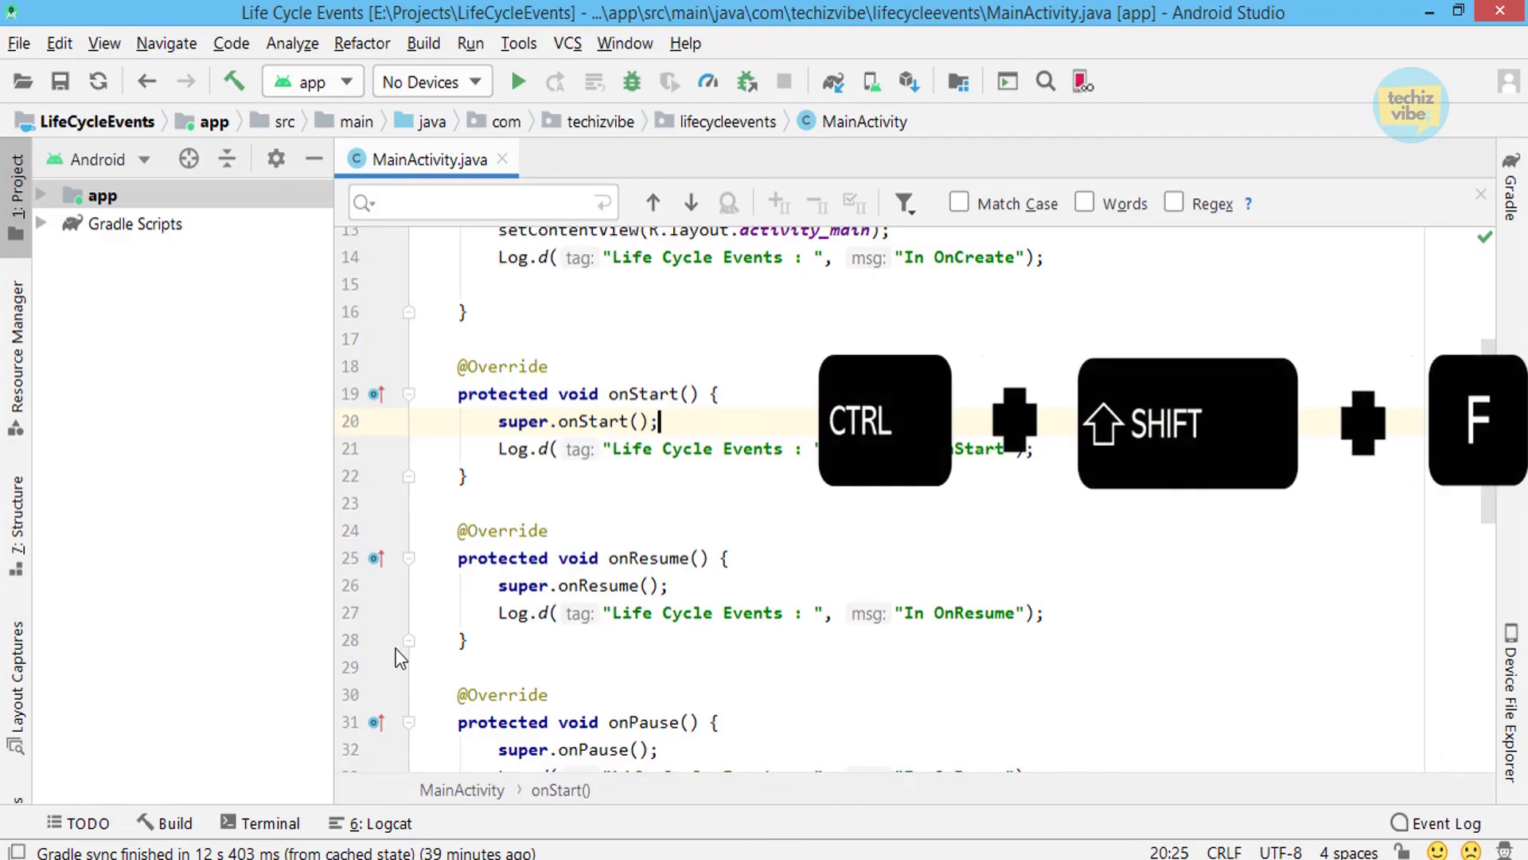
Search the project for match_parent and open the layout_height match in activity_main.xml.
key("ctrl+shift+f")
type("_pare")
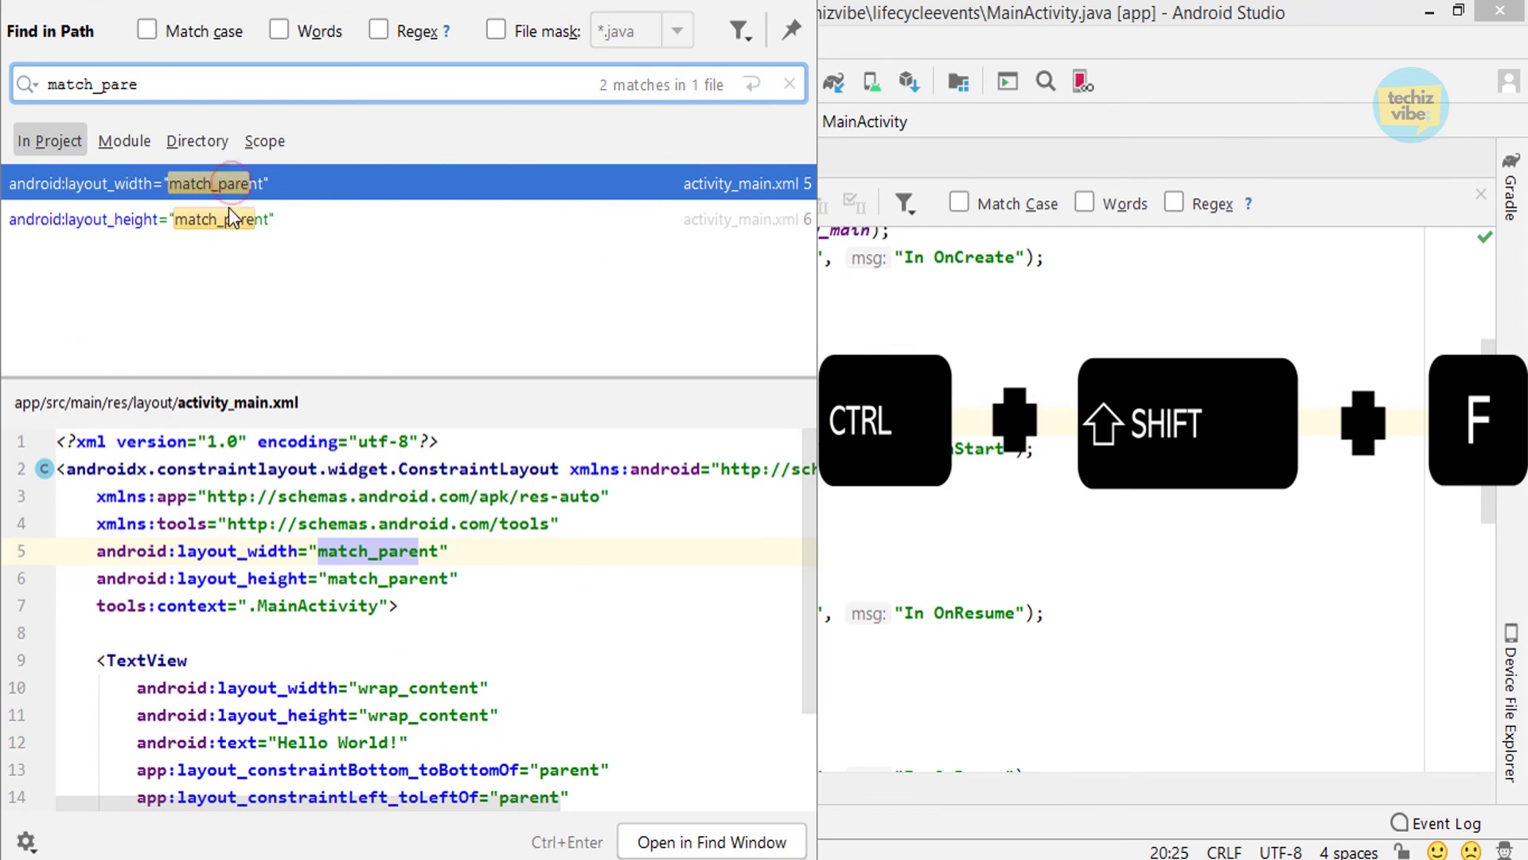
double_click(228, 217)
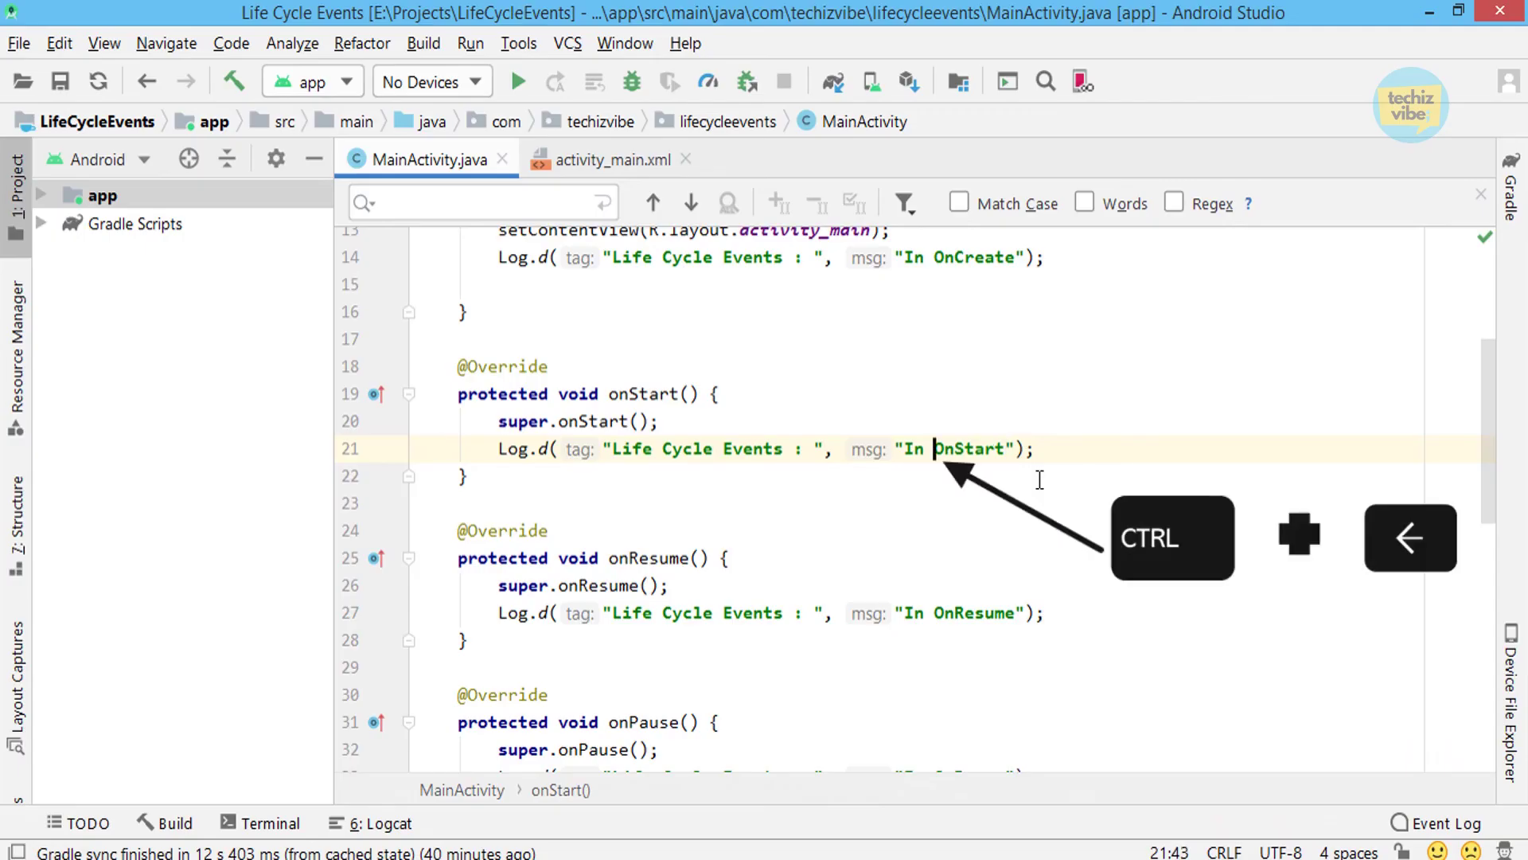
key("ctrl+Left")
key("ctrl+Left")
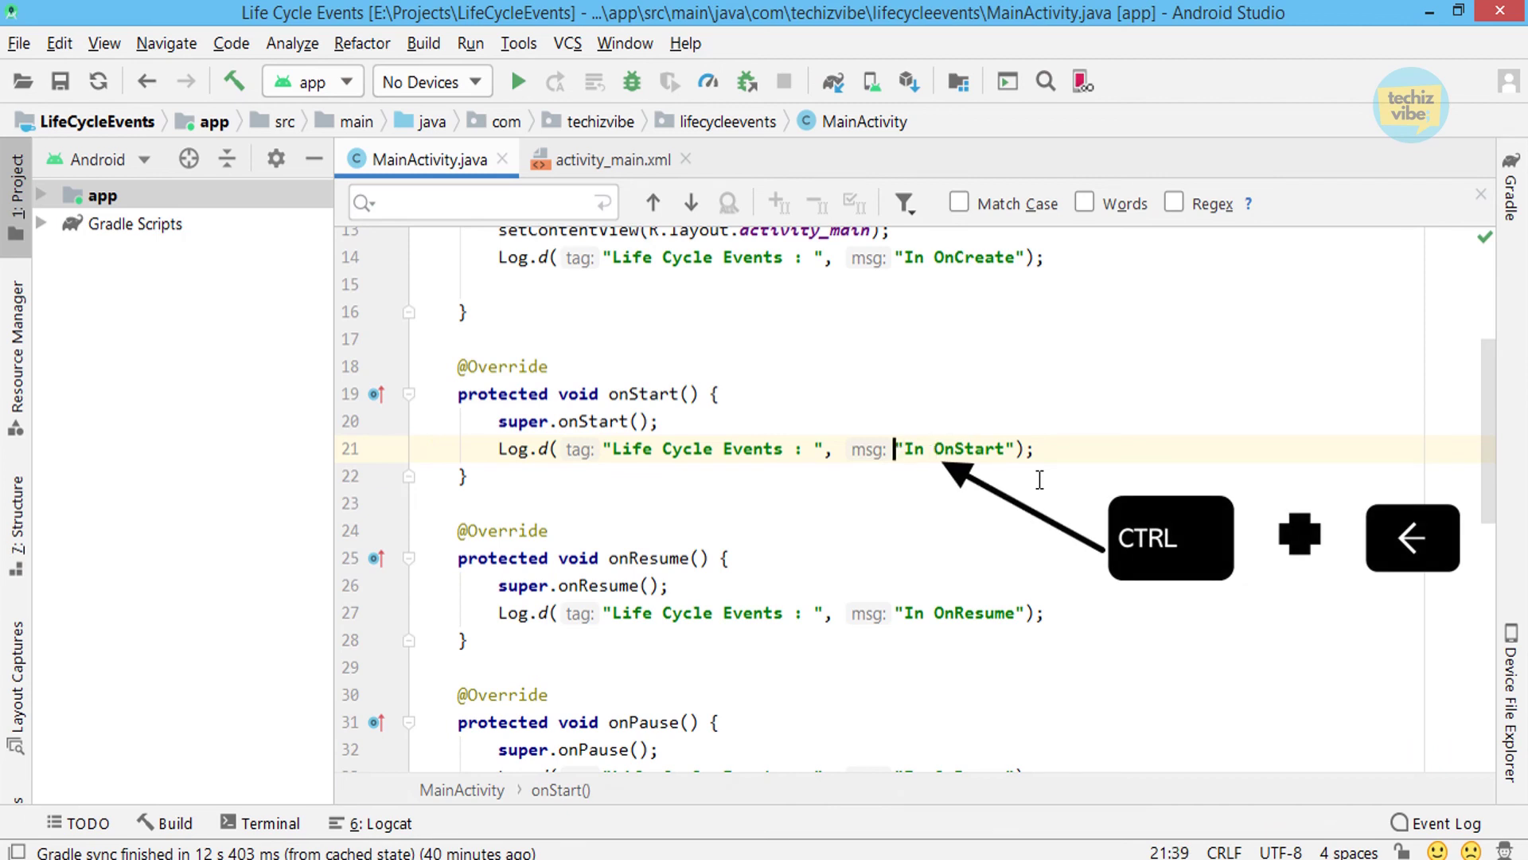
key("ctrl+Left")
key("ctrl+Left")
key("ctrl+Left")
key("ctrl+Left")
key("ctrl+Left")
key("ctrl+Right")
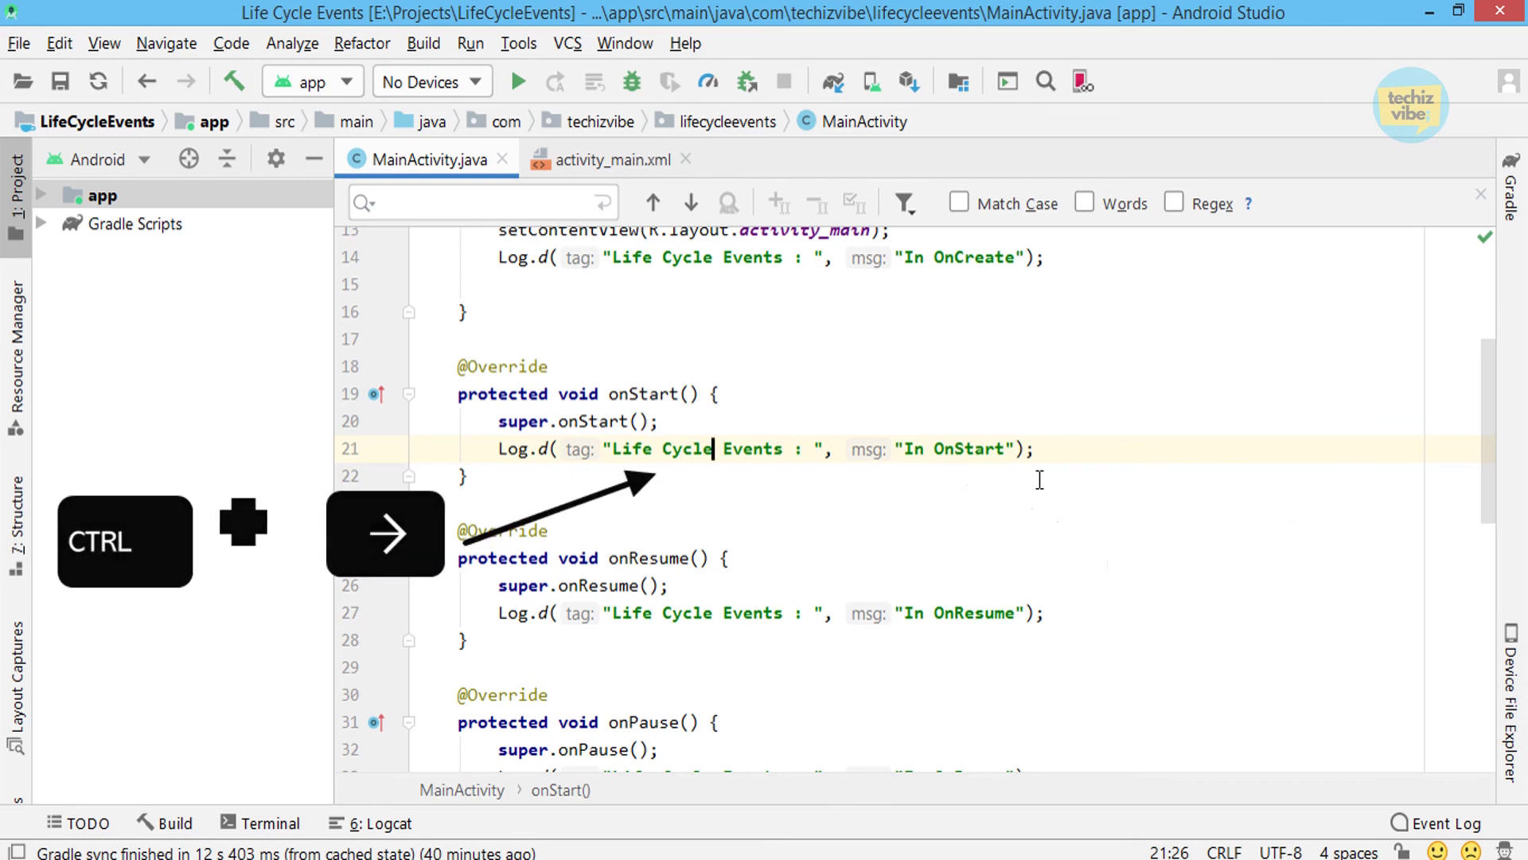
key("ctrl+Right")
key("ctrl+Right")
key("ctrl+Right")
key("ctrl+Right")
key("ctrl+Right")
key("ctrl+Right")
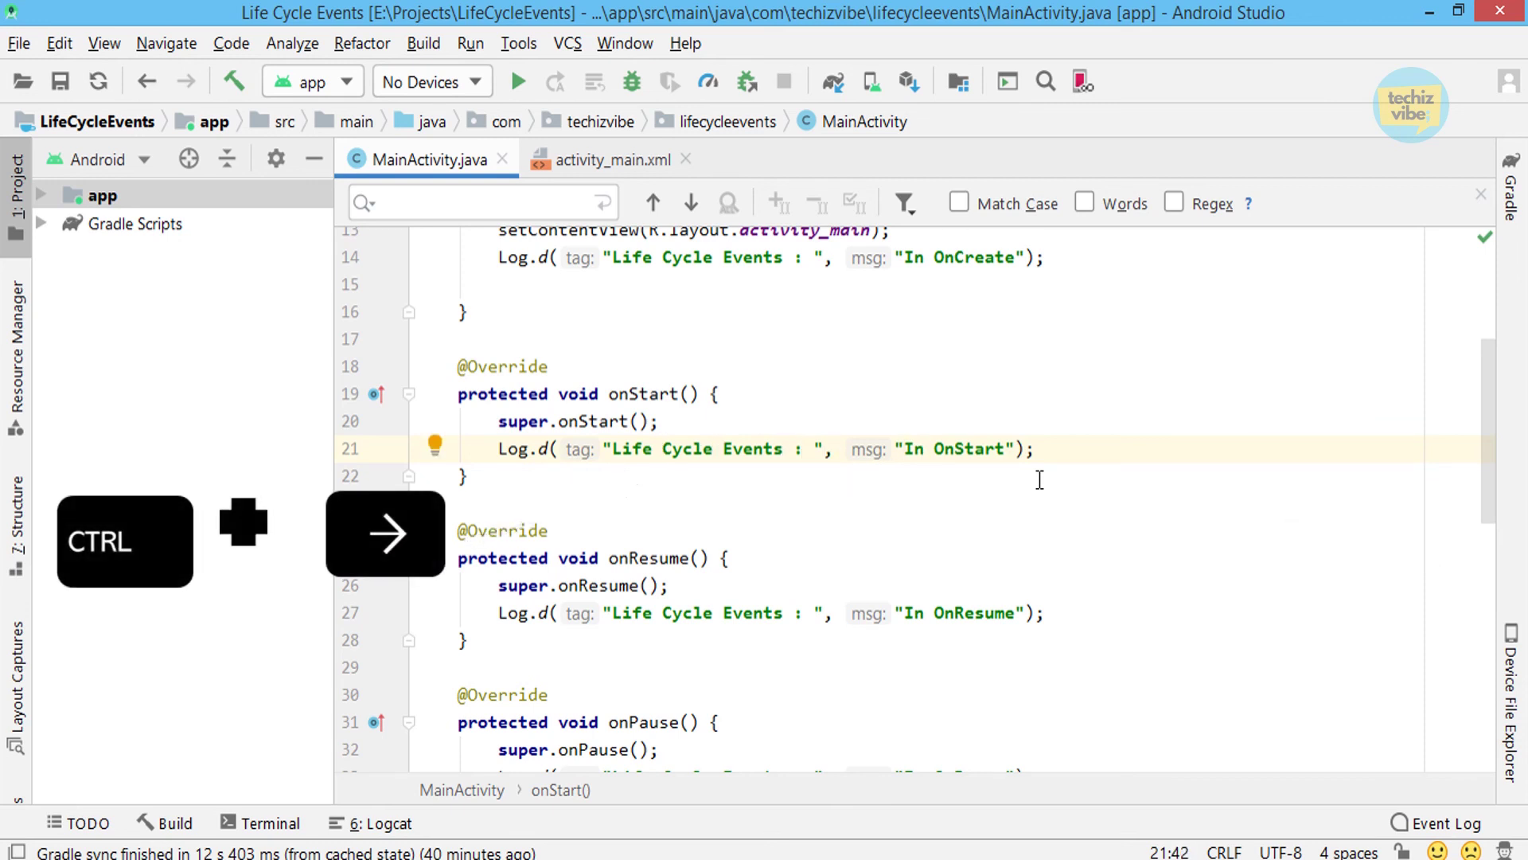